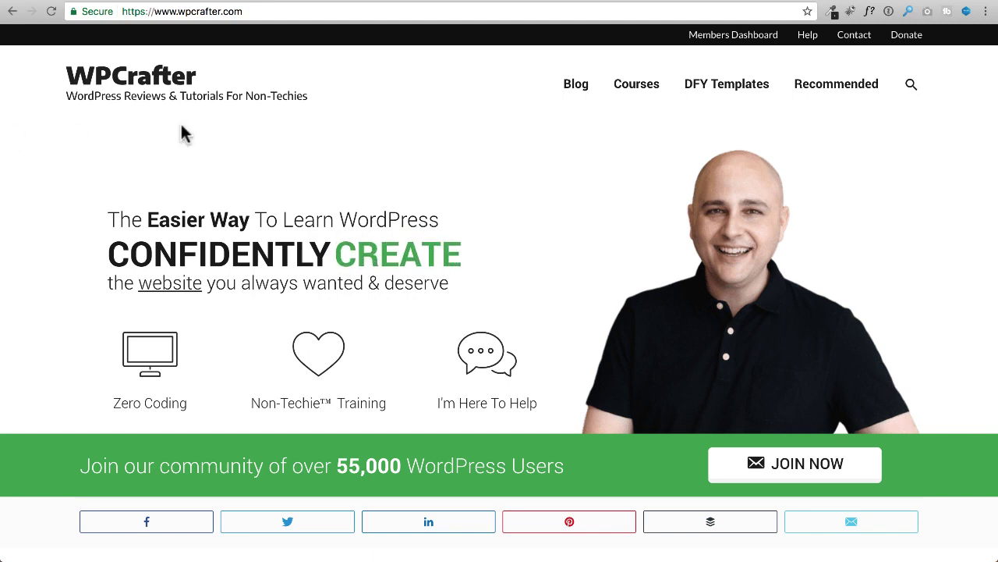
Step: Switch from the WPCrafter.com homepage to the WordPress.org LifterLMS plugin page
left_click(647, 3)
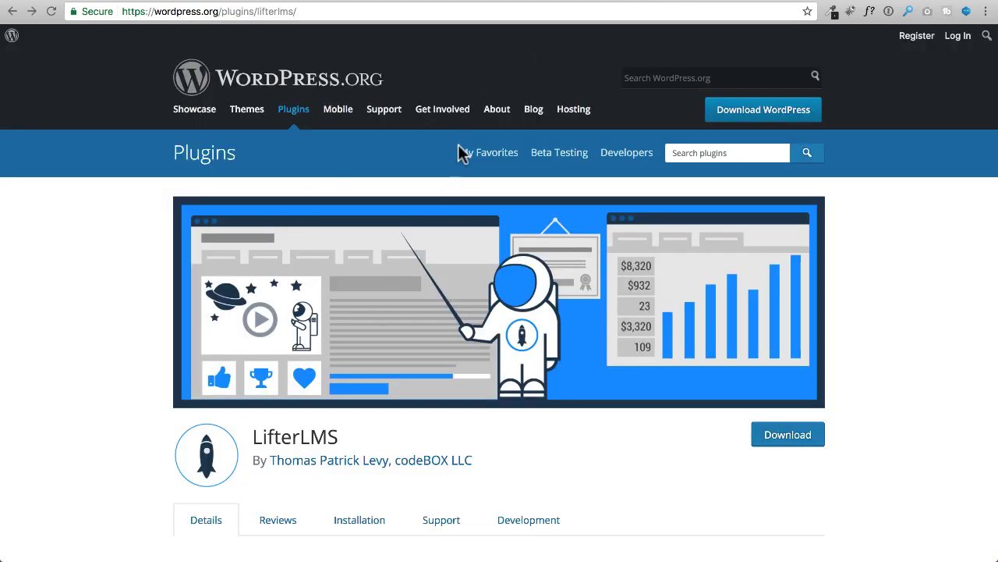
Step: Go back to the WPCrafter tab on the way to the 'How To Create An Online Course Website With WordPress 2017' playlist
left_click(539, 2)
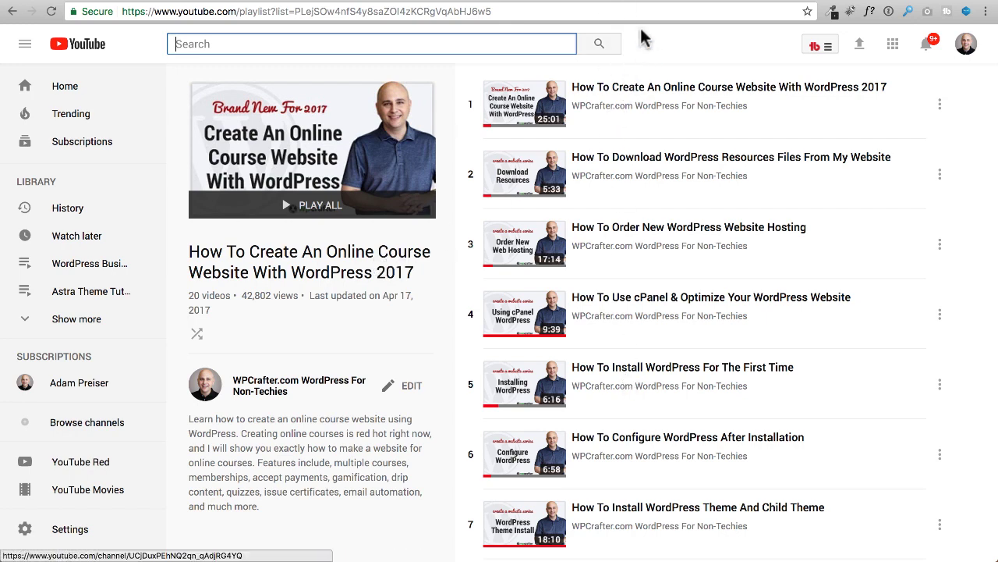
Step: Return from the YouTube playlist to the wordpress.org/plugins/lifterlms page
left_click(630, 4)
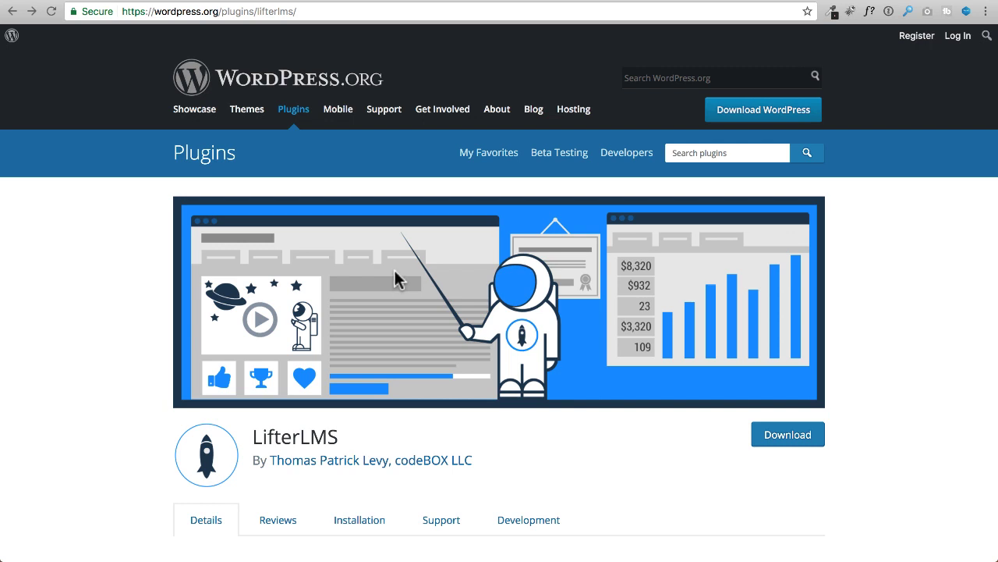
Step: Open 'How to Build a Learning Management System with LifterLMS' from Courses and scroll to its Course Outline
left_click(815, 4)
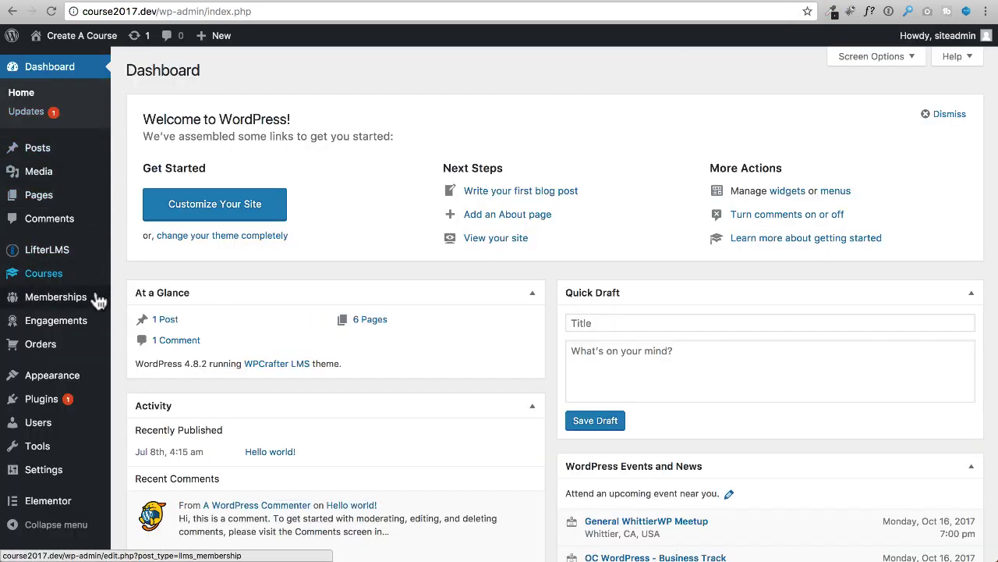
mouse_move(58, 289)
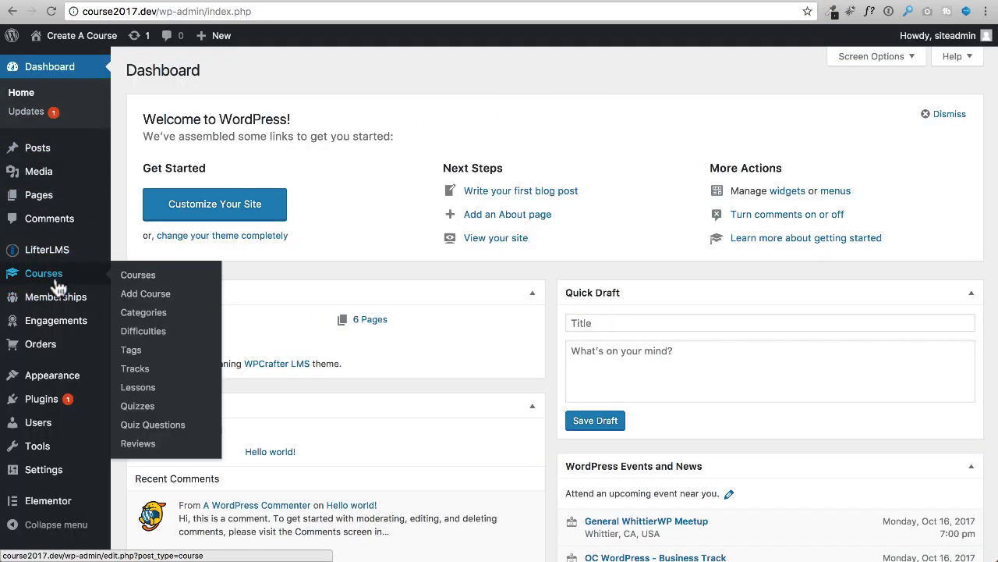
mouse_move(59, 259)
left_click(131, 279)
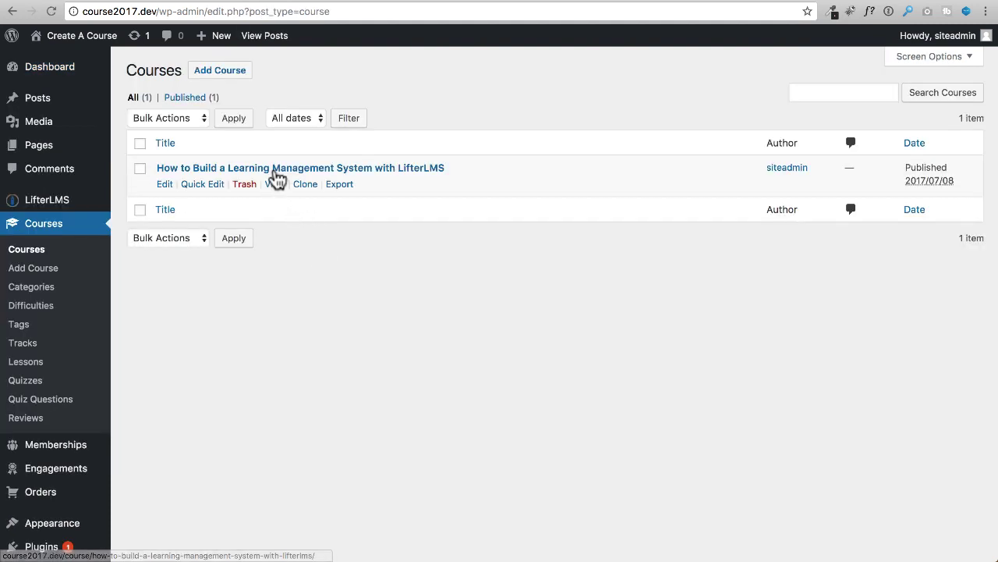
left_click(277, 169)
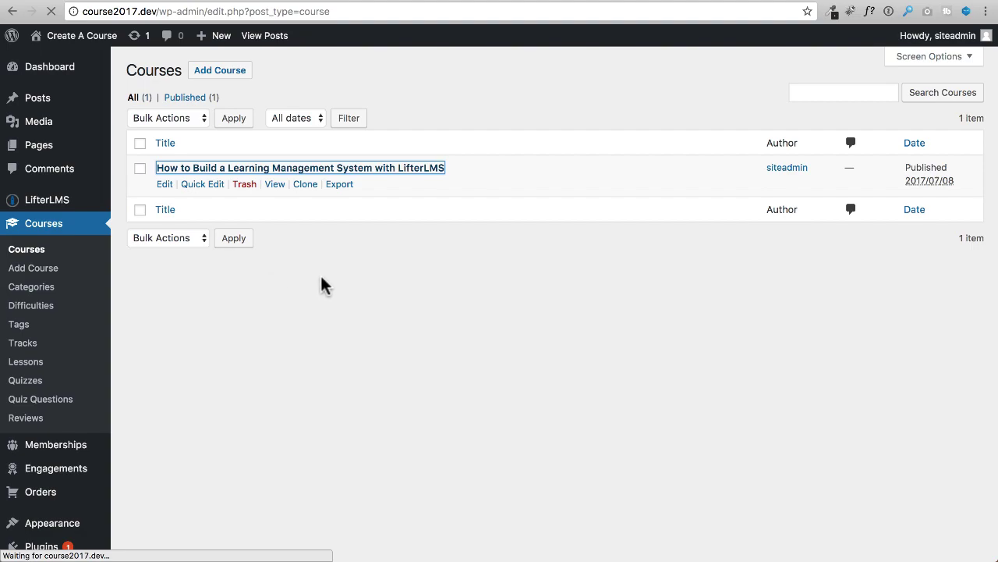
scroll(322, 277, "down", 5)
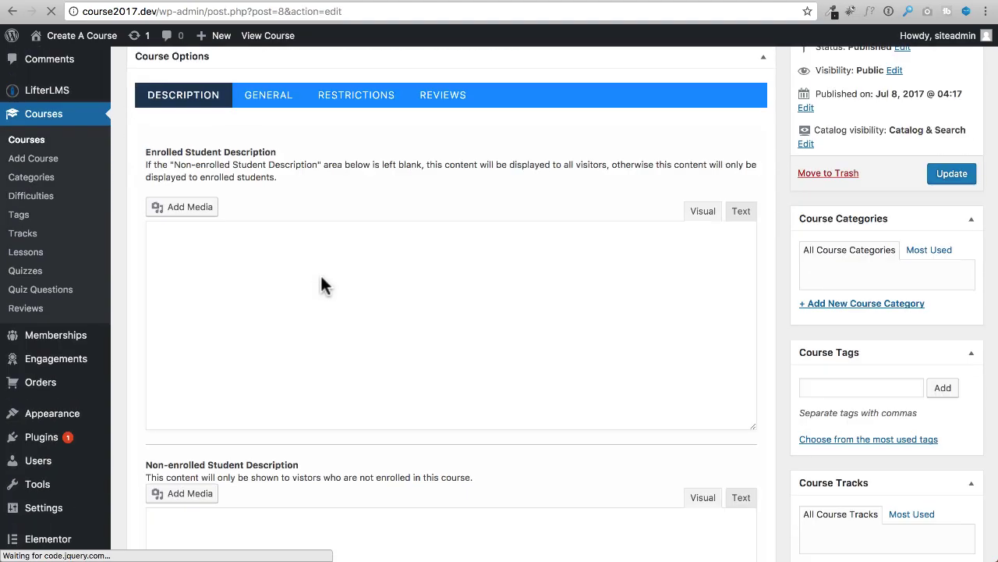
scroll(321, 279, "down", 10)
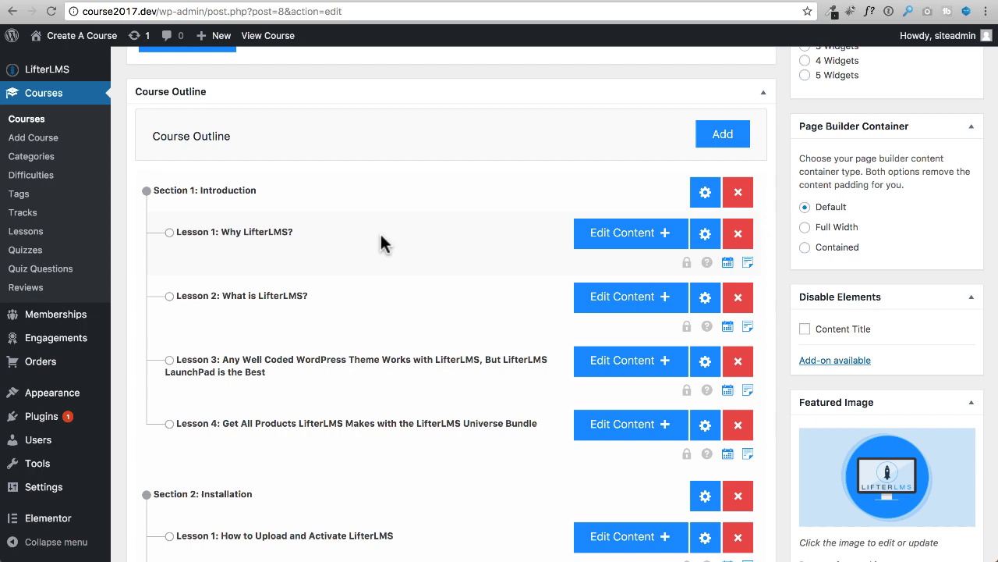
scroll(349, 274, "down", 2)
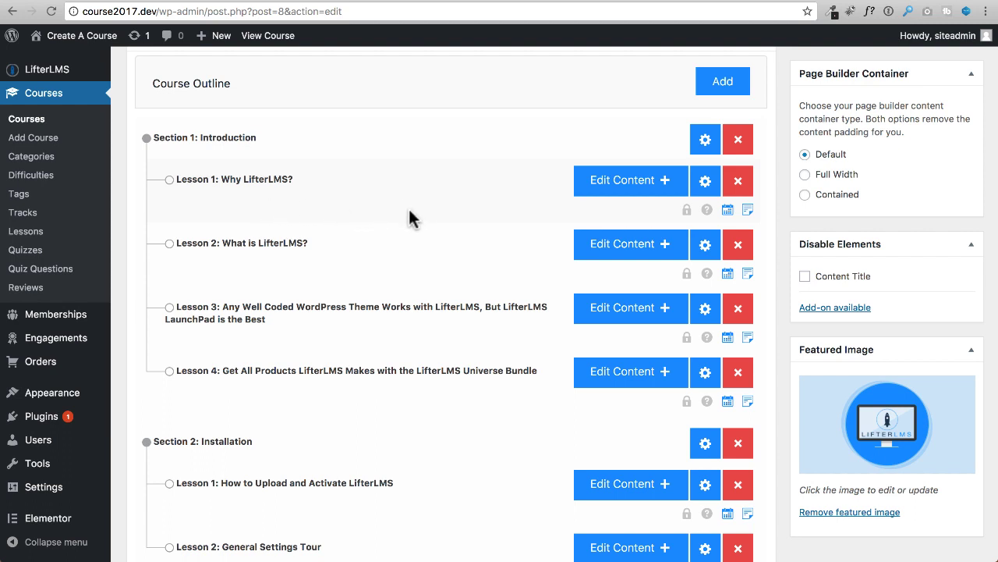
left_click(716, 86)
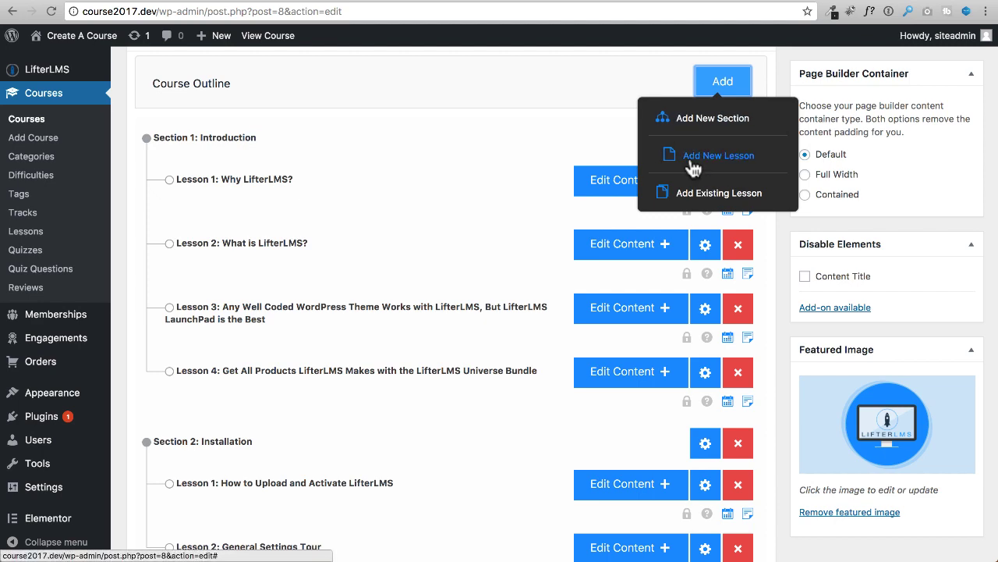
left_click(692, 162)
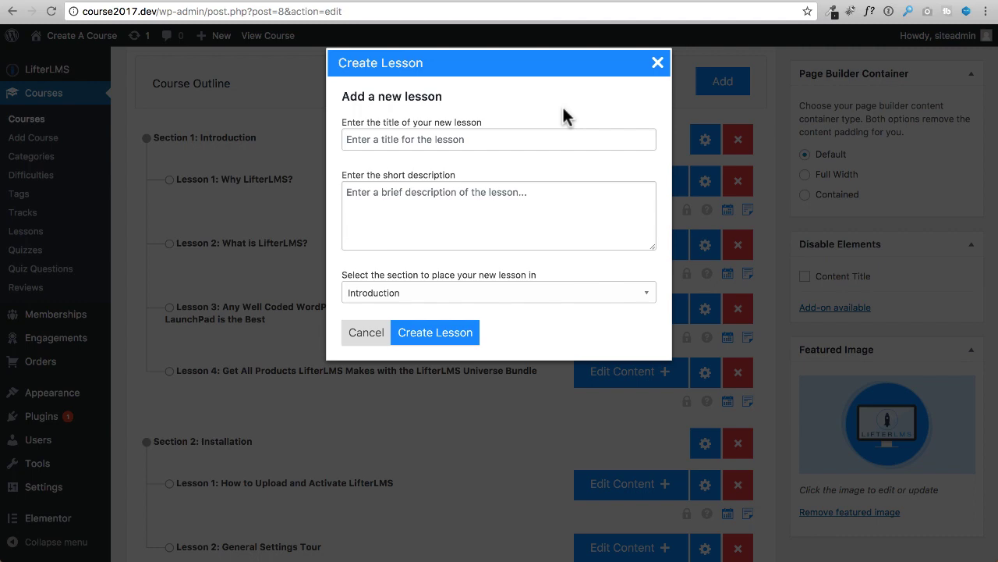
left_click(657, 64)
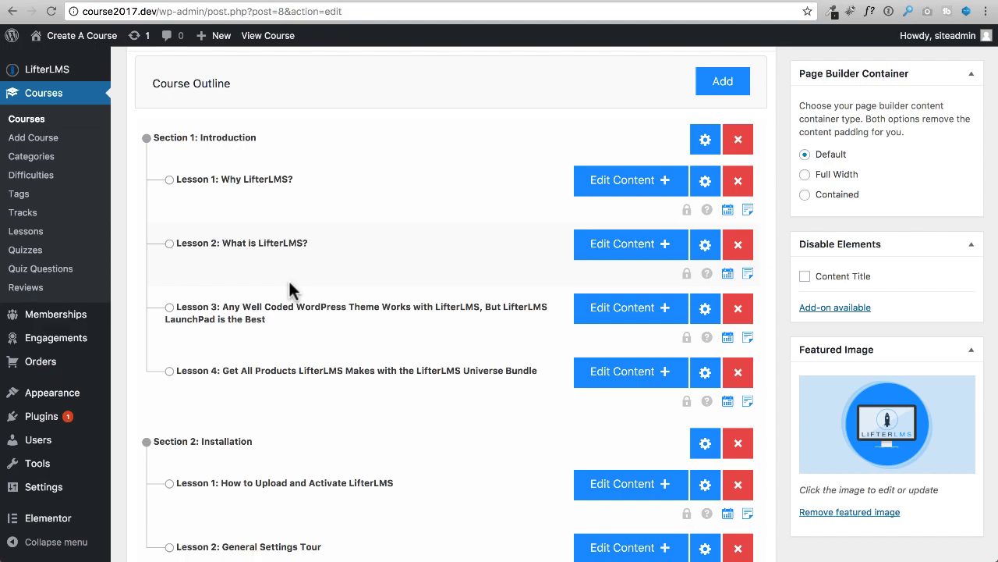
scroll(315, 262, "down", 15)
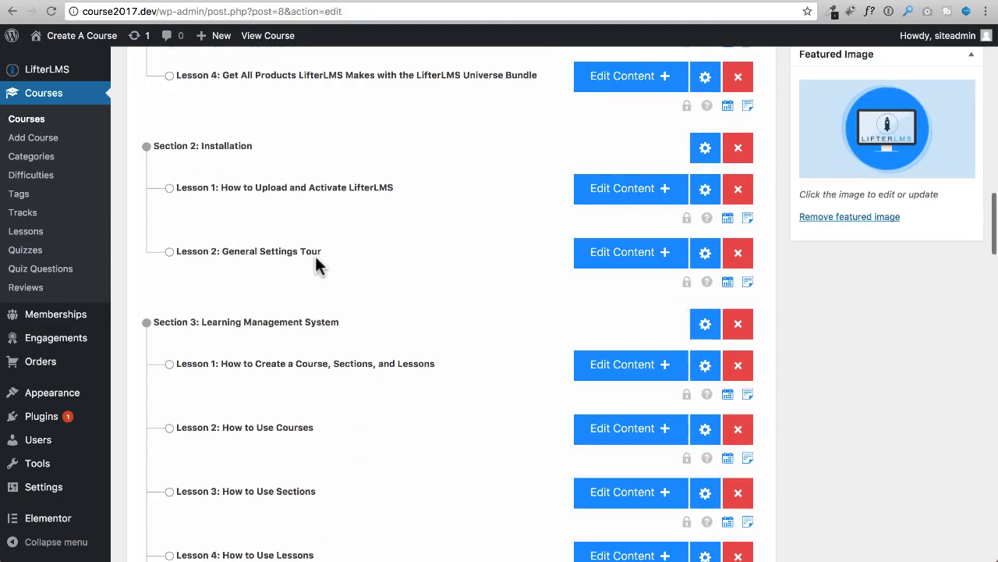
scroll(315, 266, "down", 20)
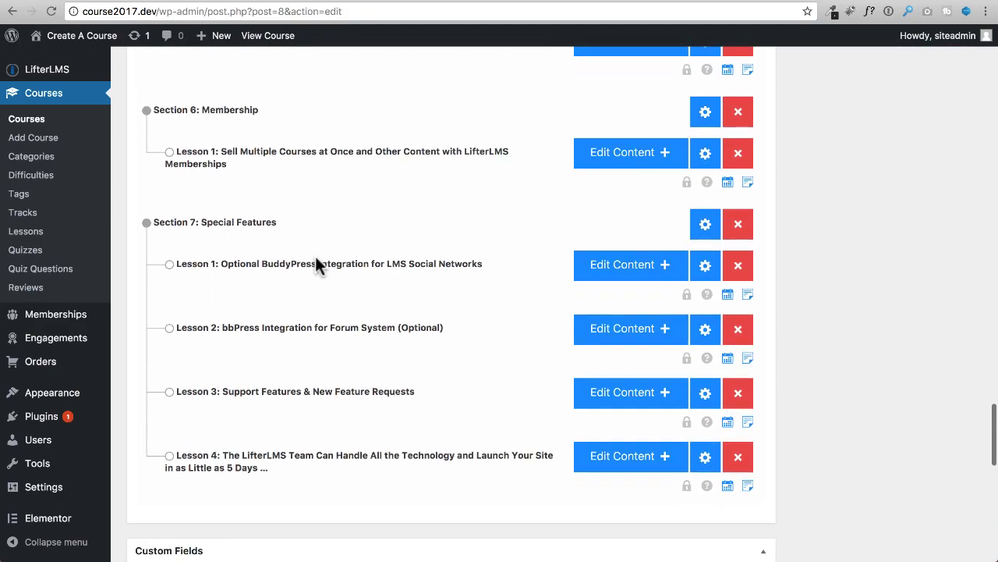
scroll(316, 264, "up", 12)
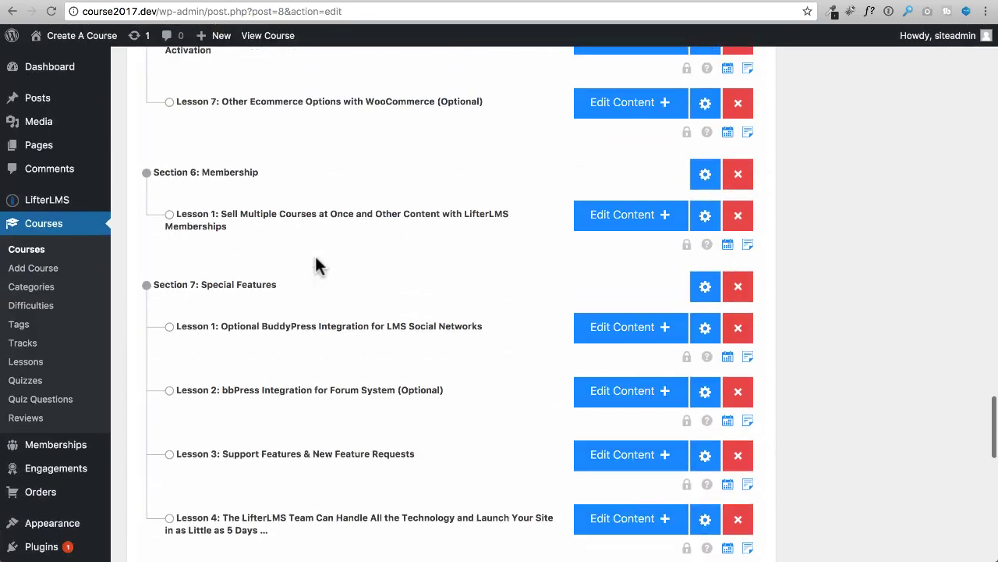
scroll(322, 354, "up", 15)
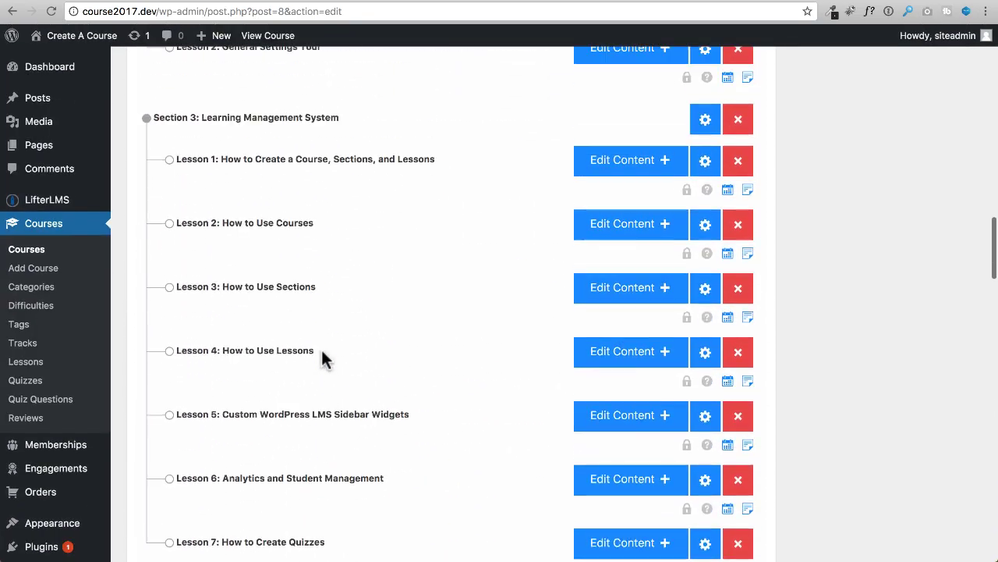
scroll(322, 351, "up", 6)
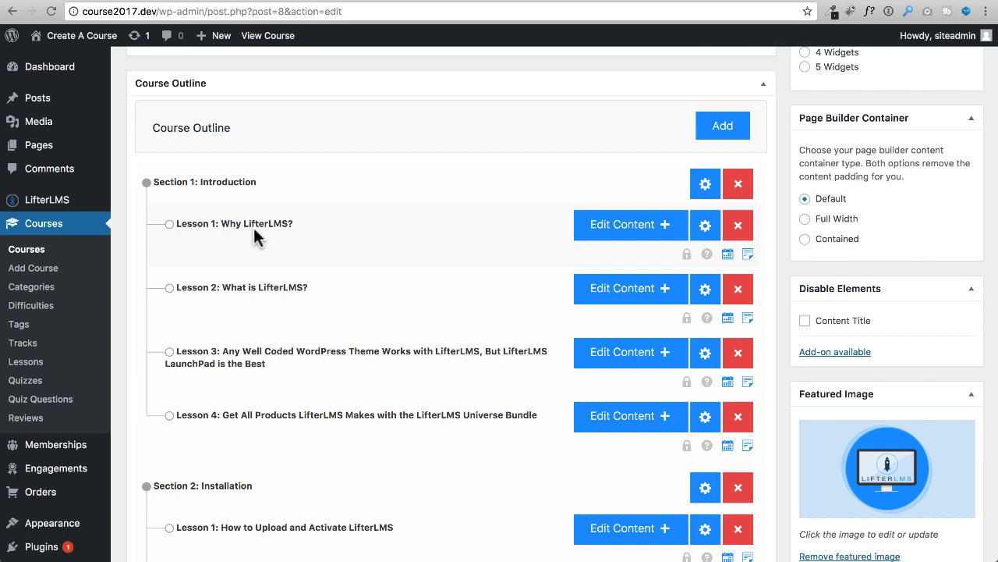
Step: Open and close Lesson 1: Why LifterLMS? without changes, then go to the Updates page
left_click(705, 225)
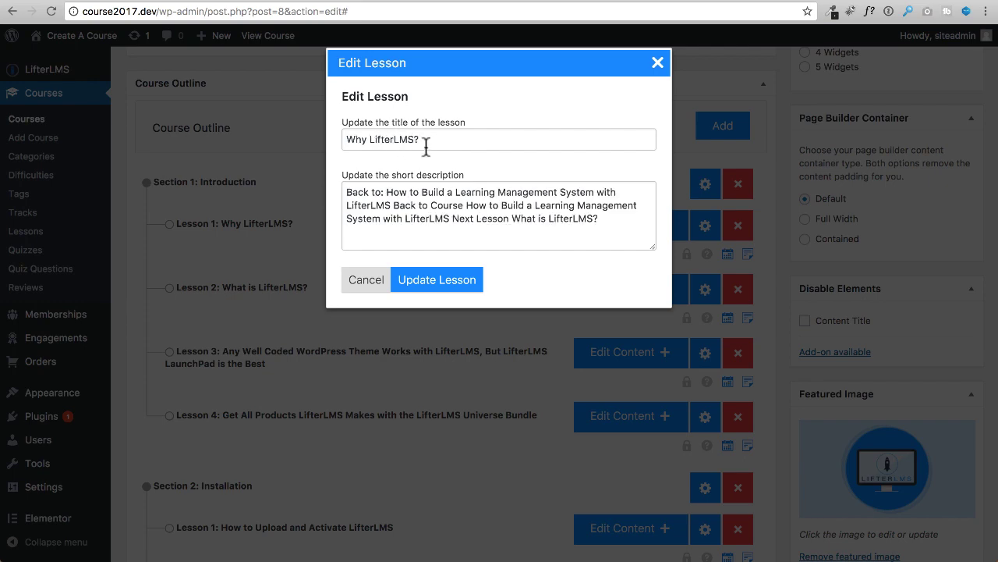
left_click(659, 63)
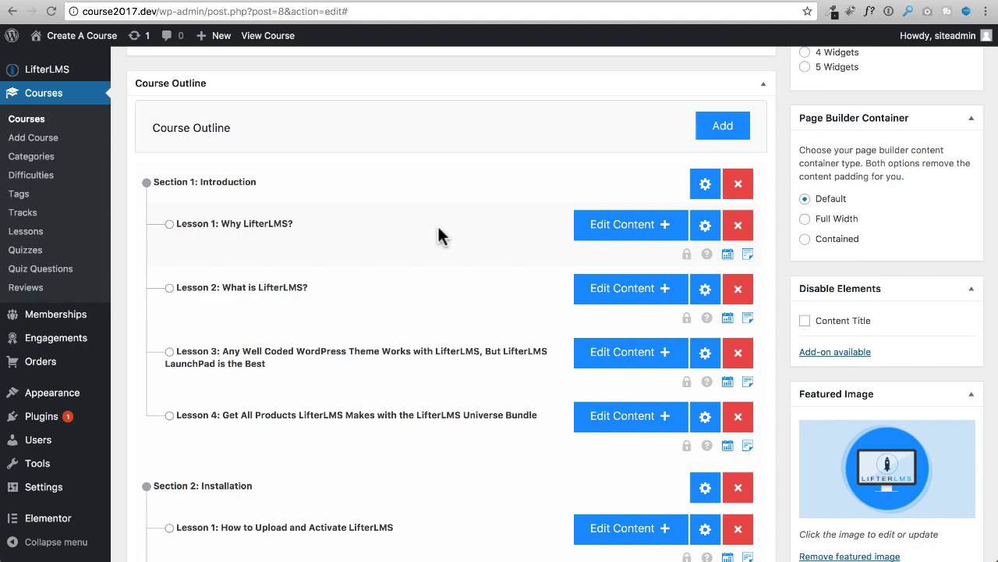
scroll(438, 236, "up", 15)
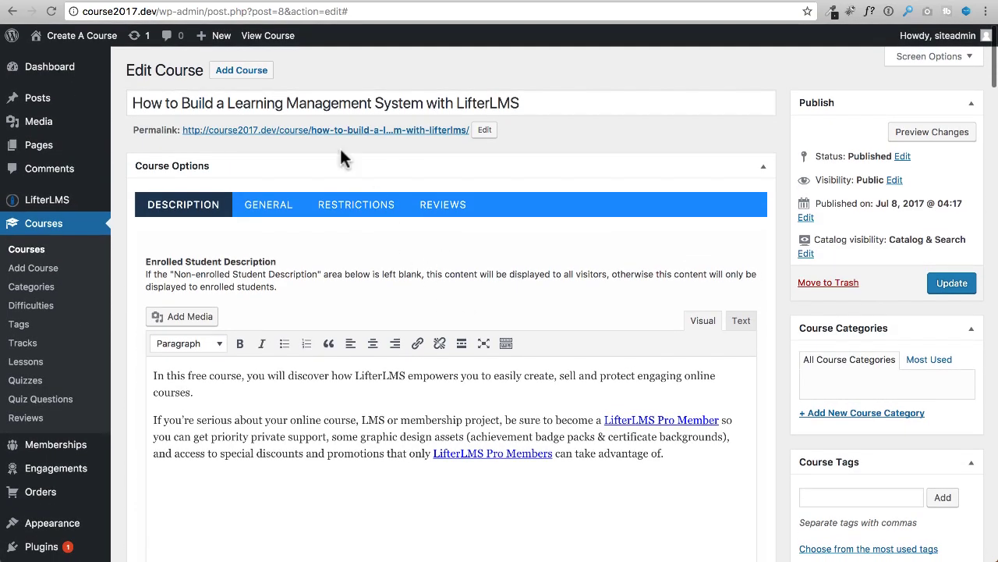
left_click(135, 36)
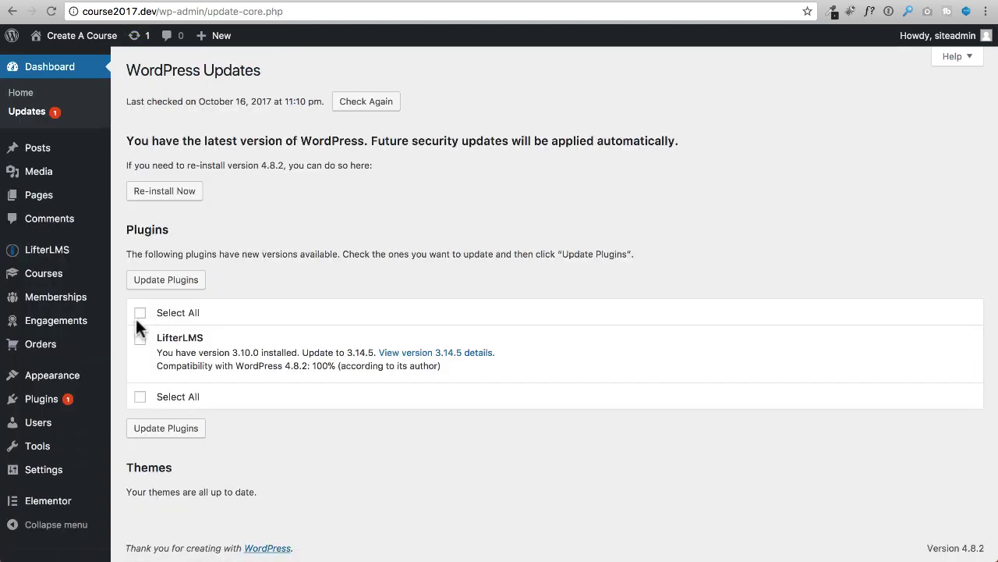
Step: Update the LifterLMS plugin from 3.10.0 to 3.14.5, then go to LifterLMS settings
left_click(139, 312)
left_click(164, 282)
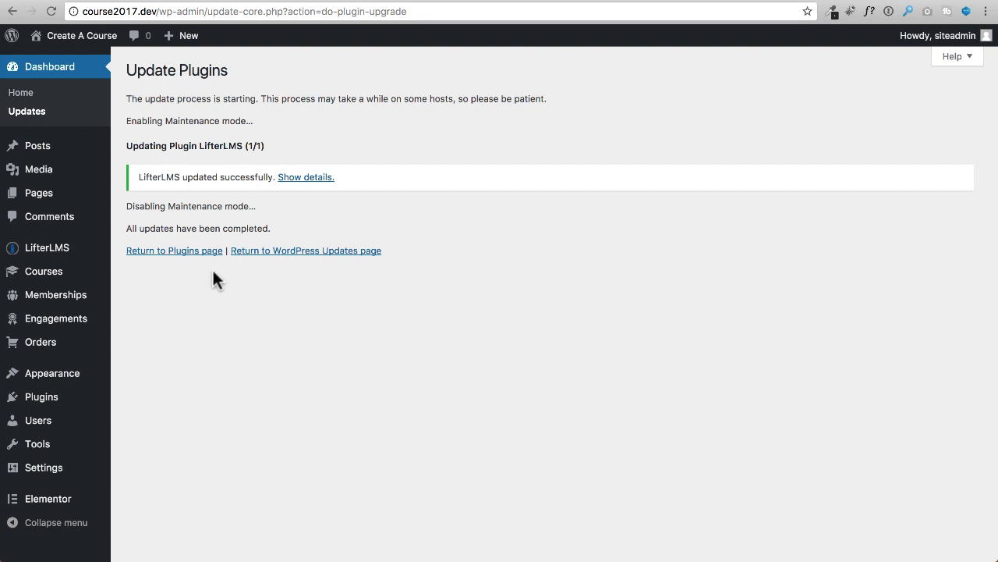
left_click(35, 248)
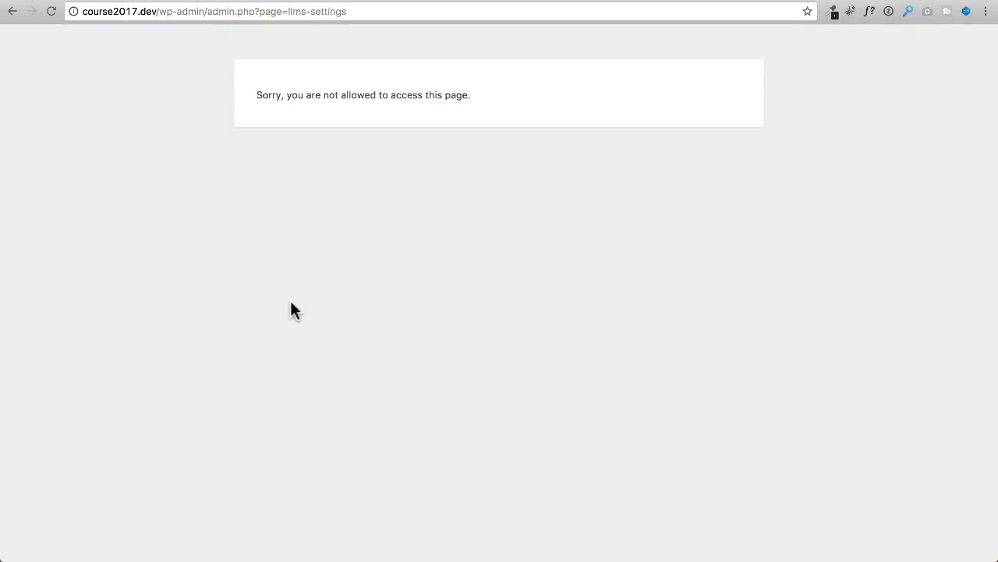
Step: Reload the LifterLMS settings page and run the database updater, confirming with OK
left_click(192, 11)
key("Return")
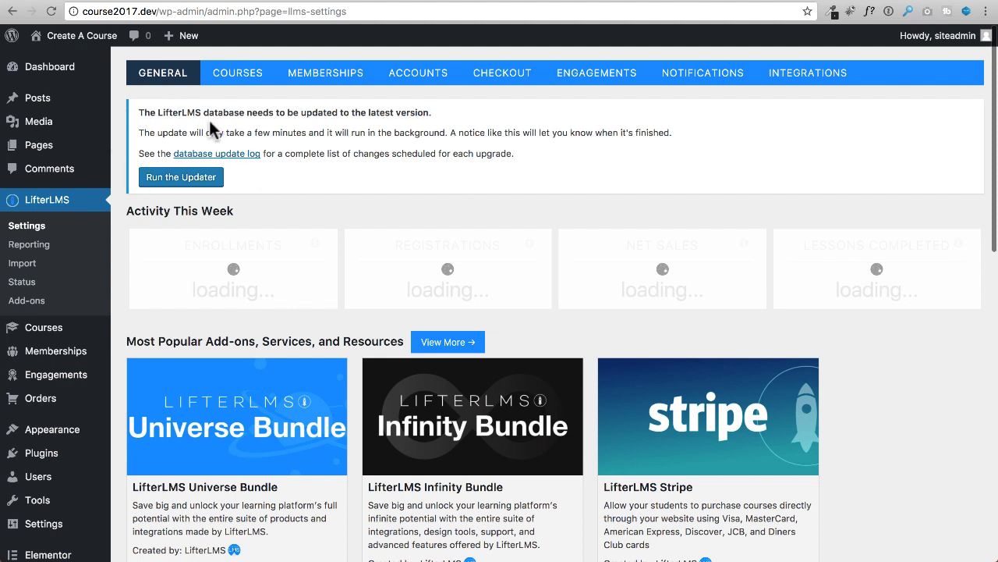
left_click(179, 178)
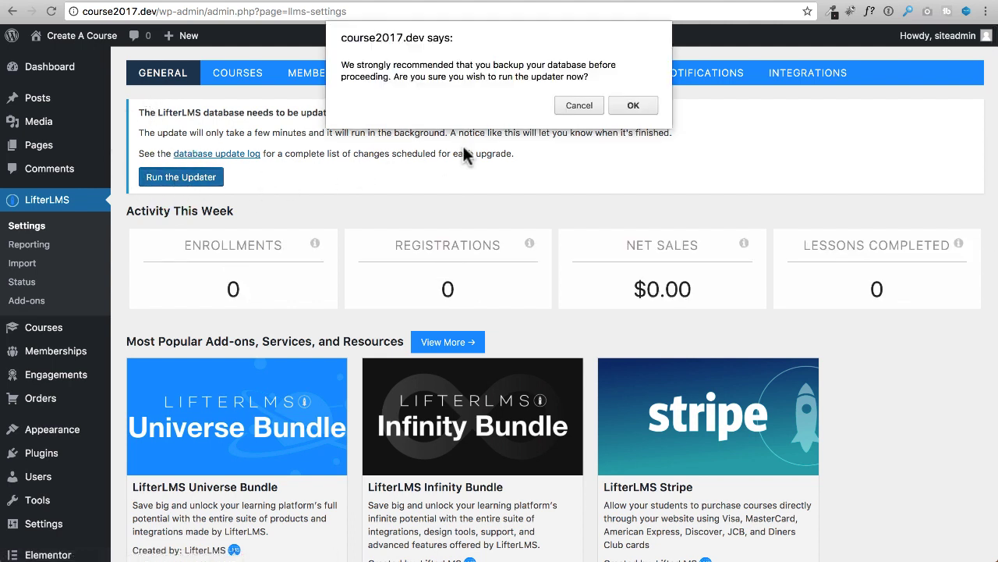
left_click(630, 105)
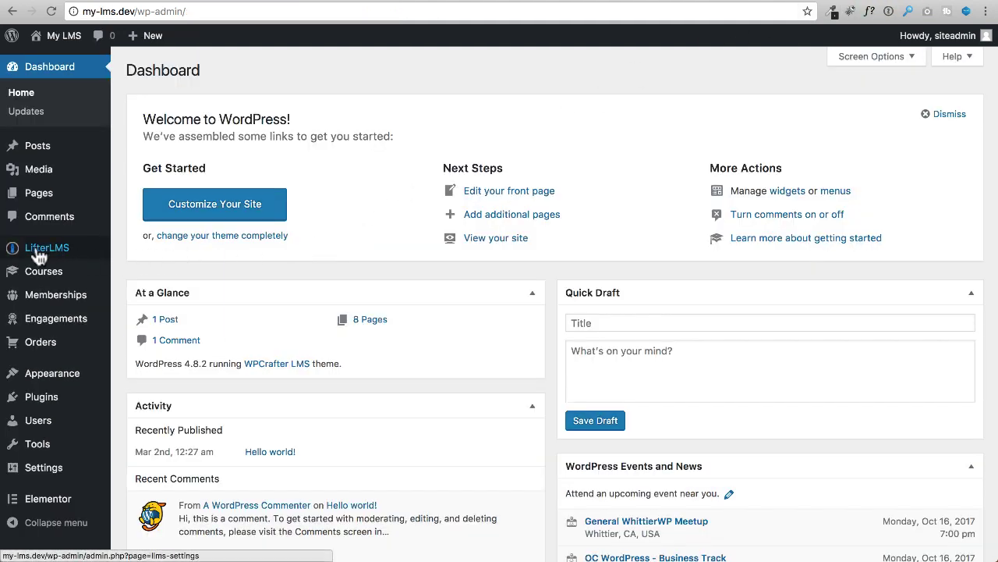
Step: Open the 'How to Build a Learning Management System with LifterLMS' course on My LMS
mouse_move(39, 255)
mouse_move(35, 277)
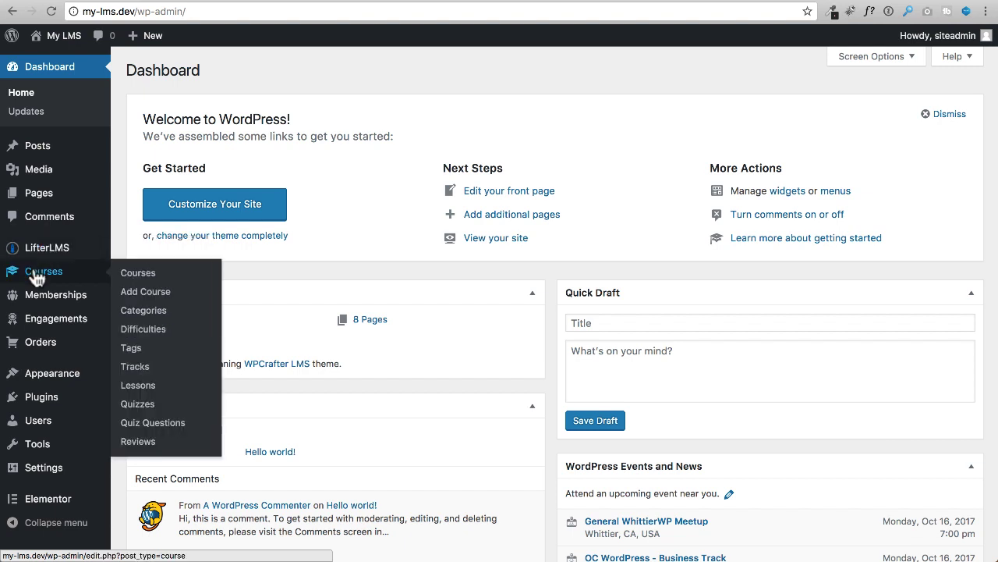
left_click(148, 274)
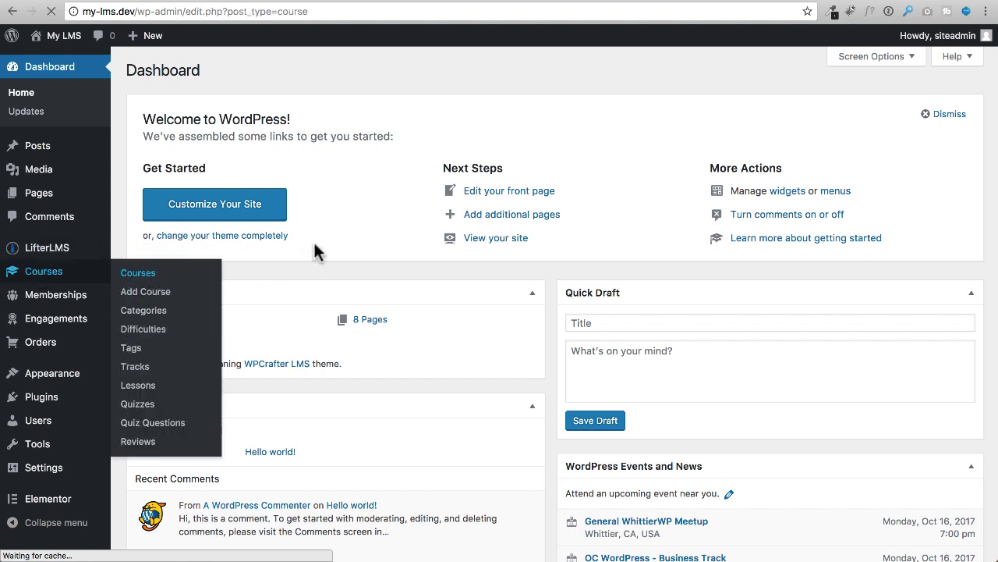
left_click(179, 195)
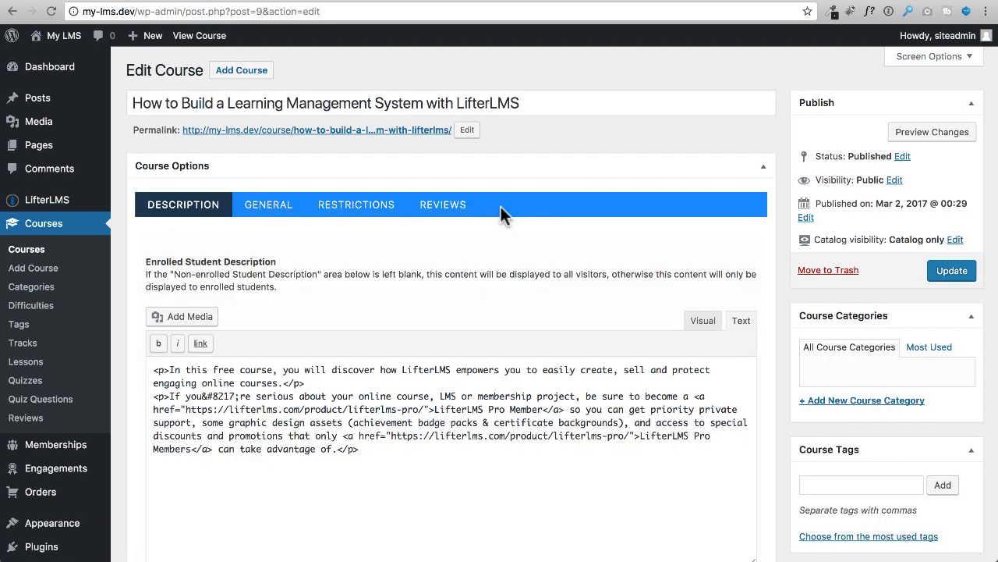
scroll(501, 216, "down", 5)
scroll(501, 215, "down", 10)
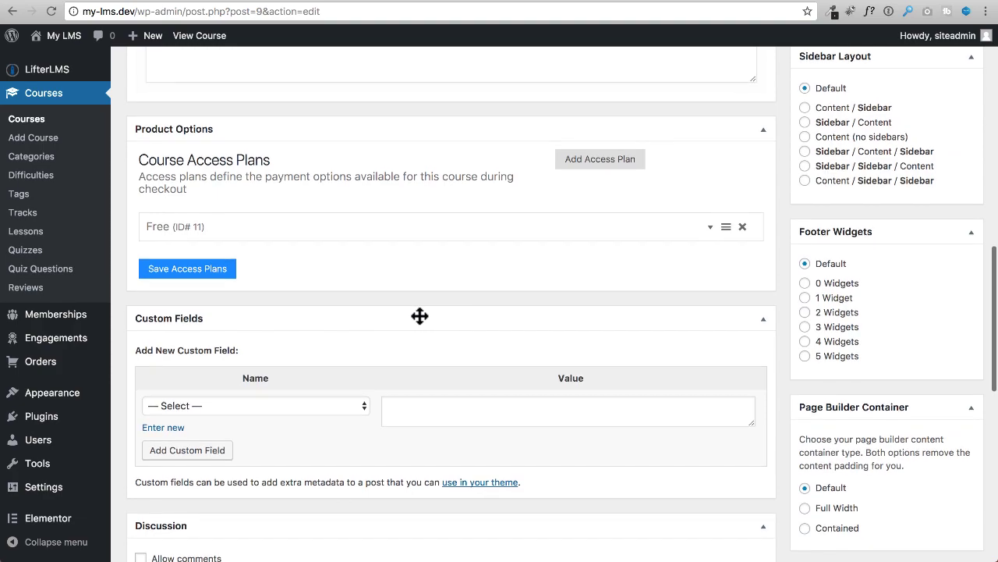
scroll(440, 287, "down", 13)
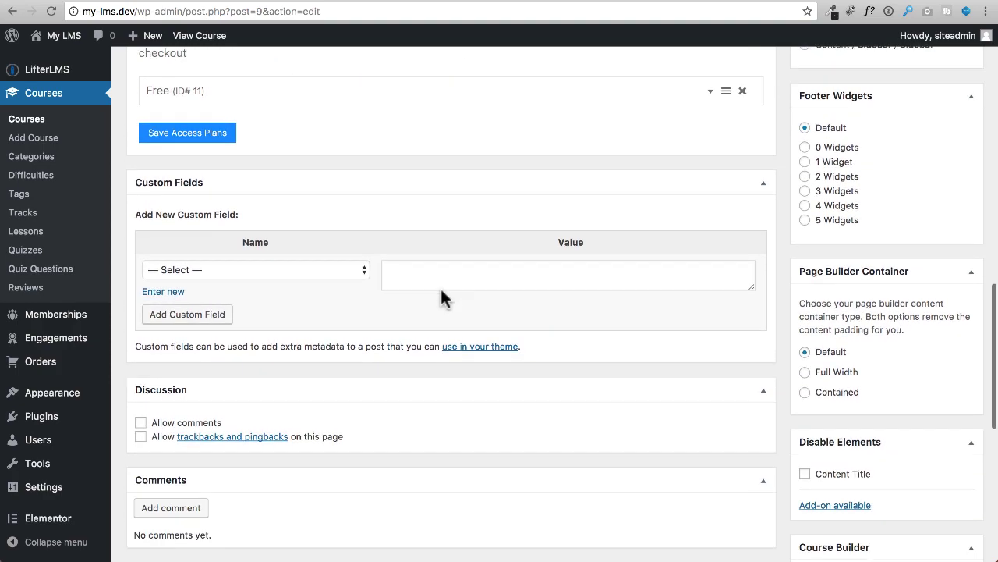
scroll(441, 289, "up", 12)
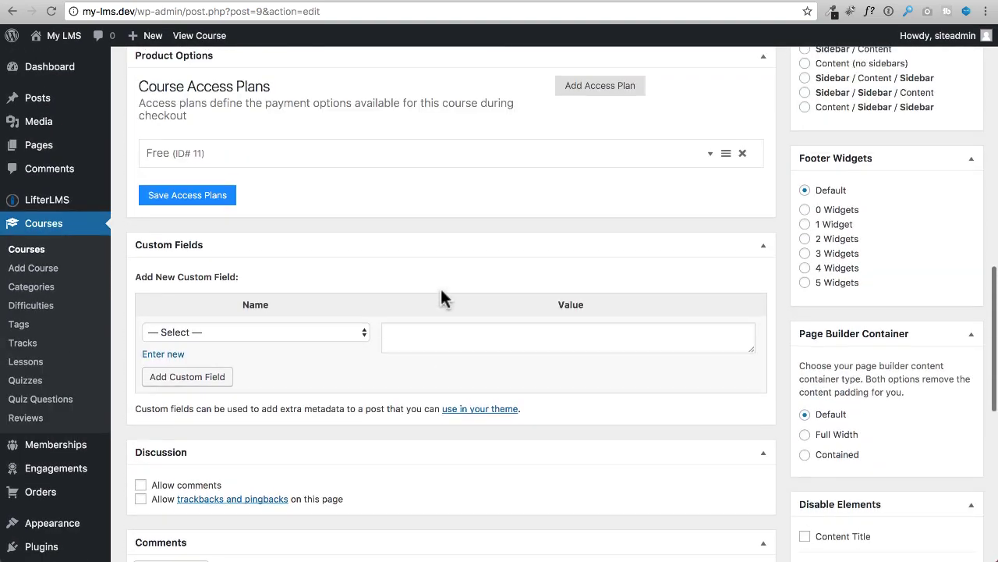
scroll(468, 288, "down", 8)
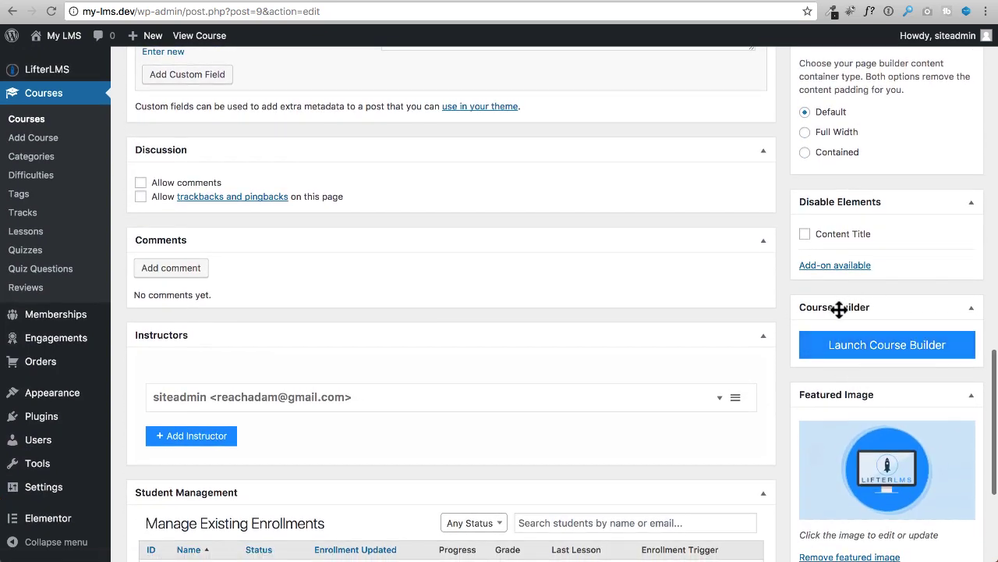
Step: Move the Course Builder panel to the top of the right sidebar, above Publish
left_click_drag(876, 309, 875, 213)
scroll(875, 227, "up", 3)
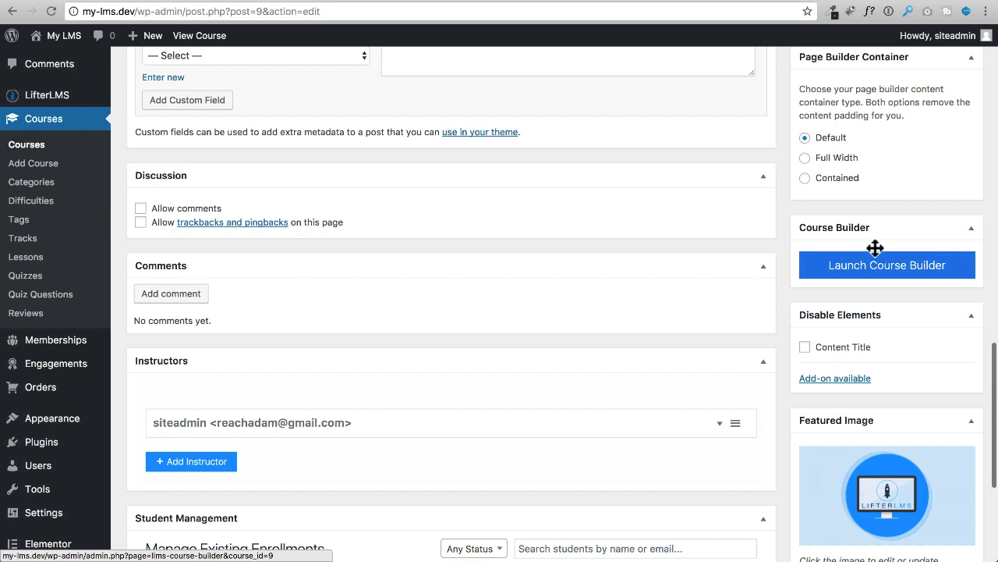
left_click_drag(886, 323, 882, 148)
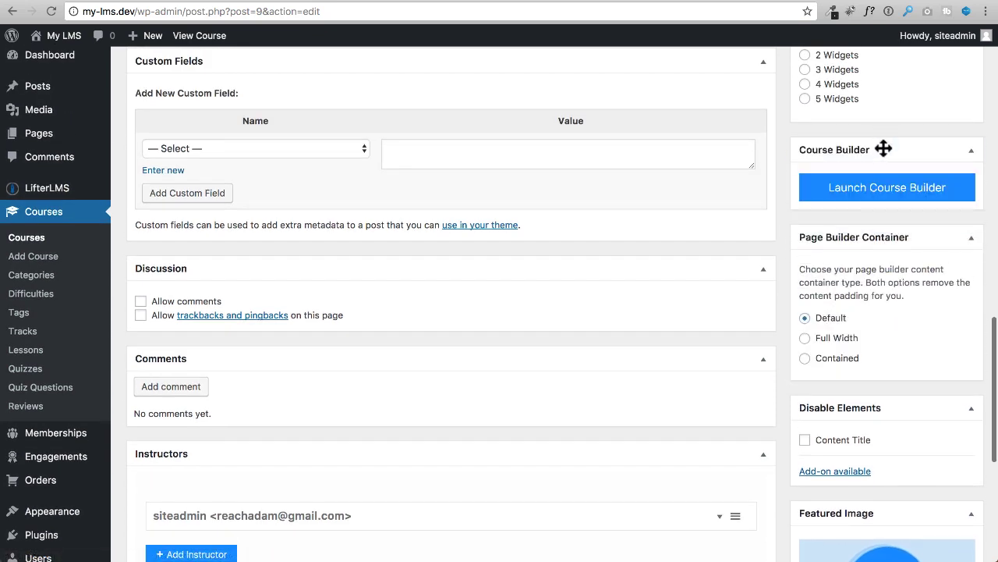
scroll(872, 272, "up", 6)
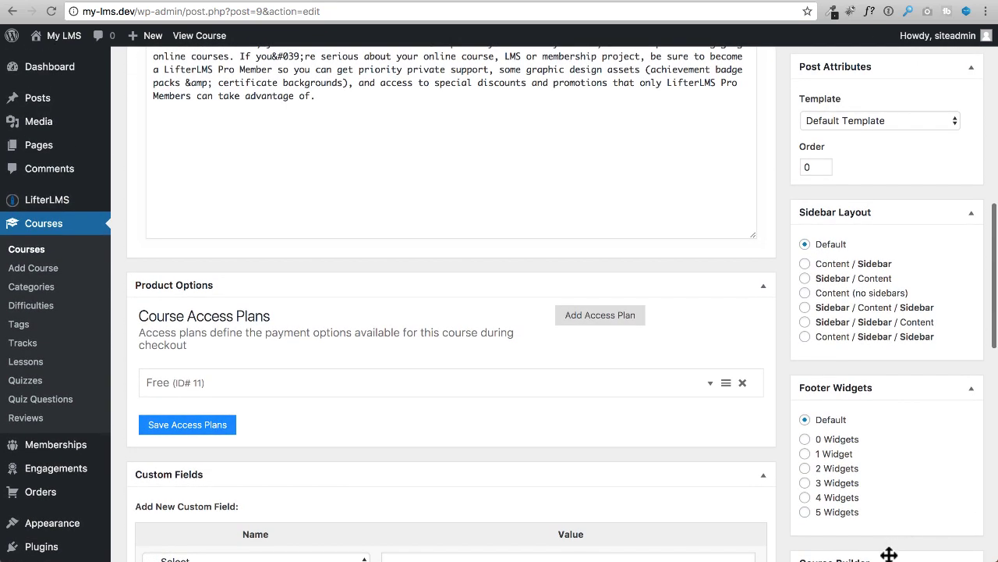
left_click_drag(887, 553, 873, 213)
scroll(874, 216, "up", 4)
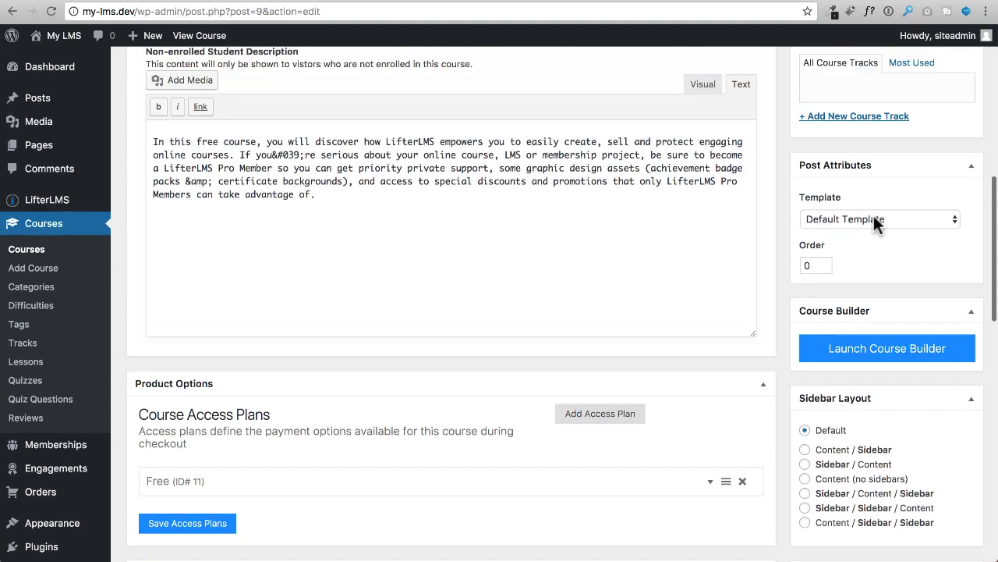
left_click_drag(883, 412, 884, 133)
scroll(885, 167, "up", 4)
scroll(884, 178, "up", 2)
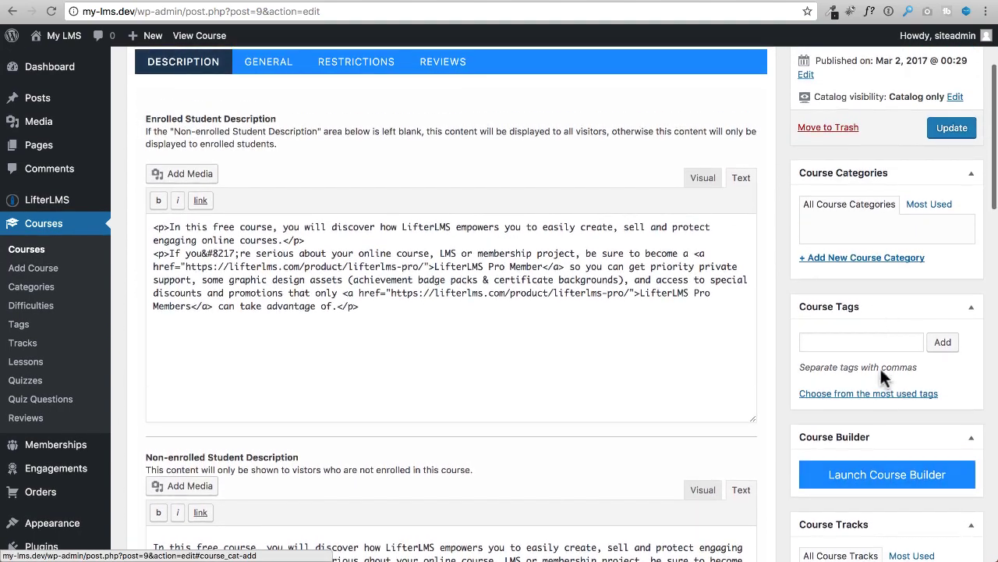
left_click_drag(885, 435, 892, 185)
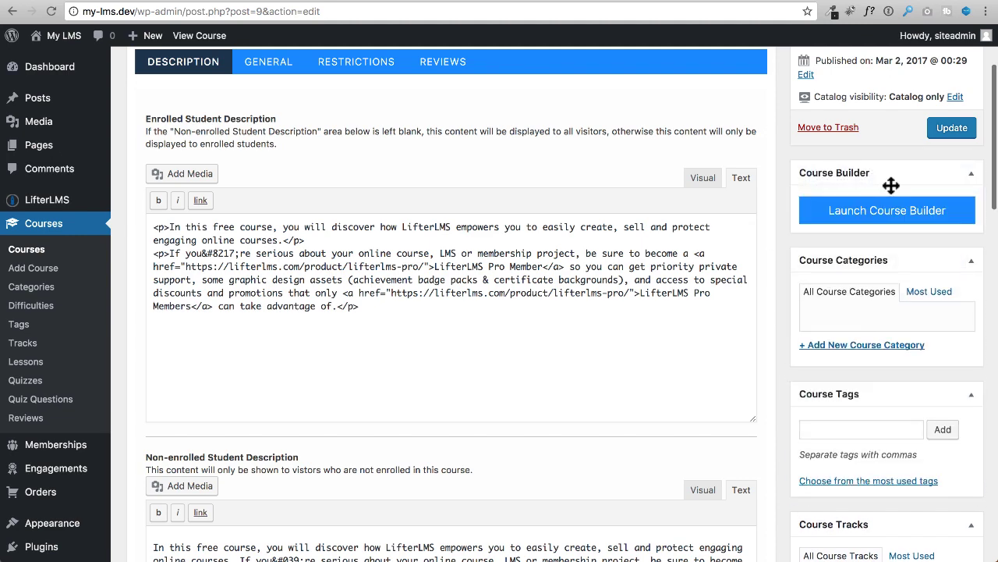
scroll(892, 191, "up", 4)
left_click_drag(889, 321, 879, 120)
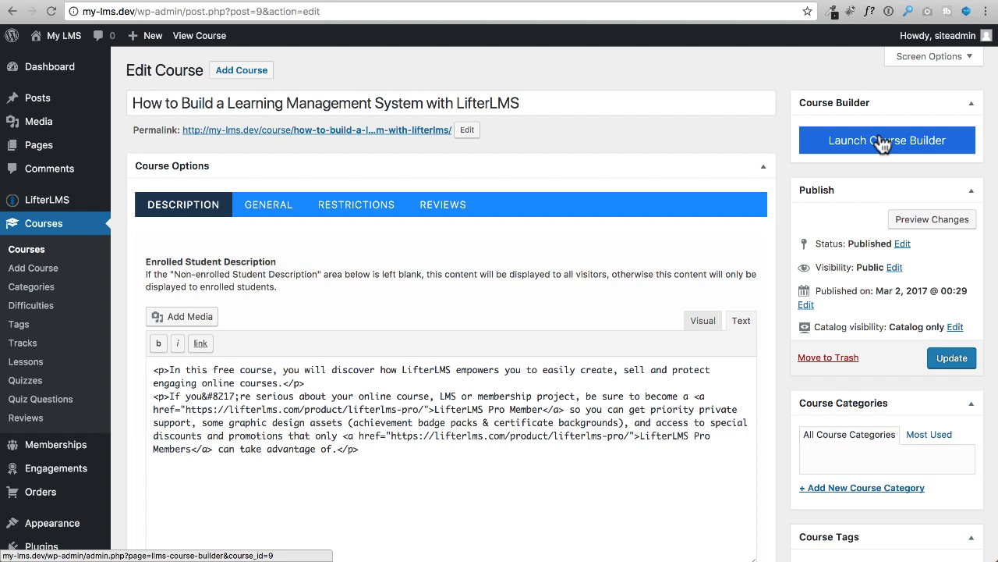
left_click(882, 143)
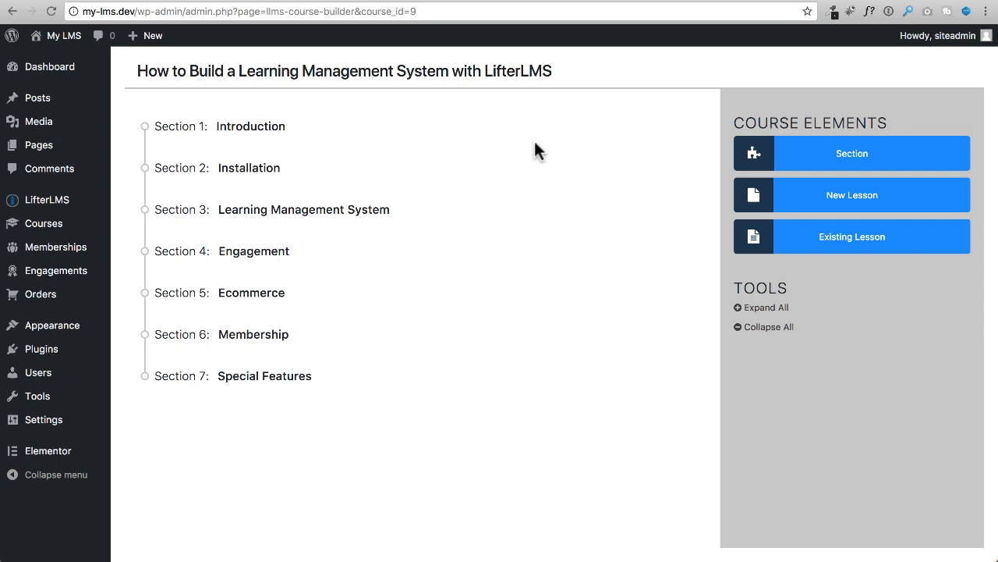
mouse_move(319, 128)
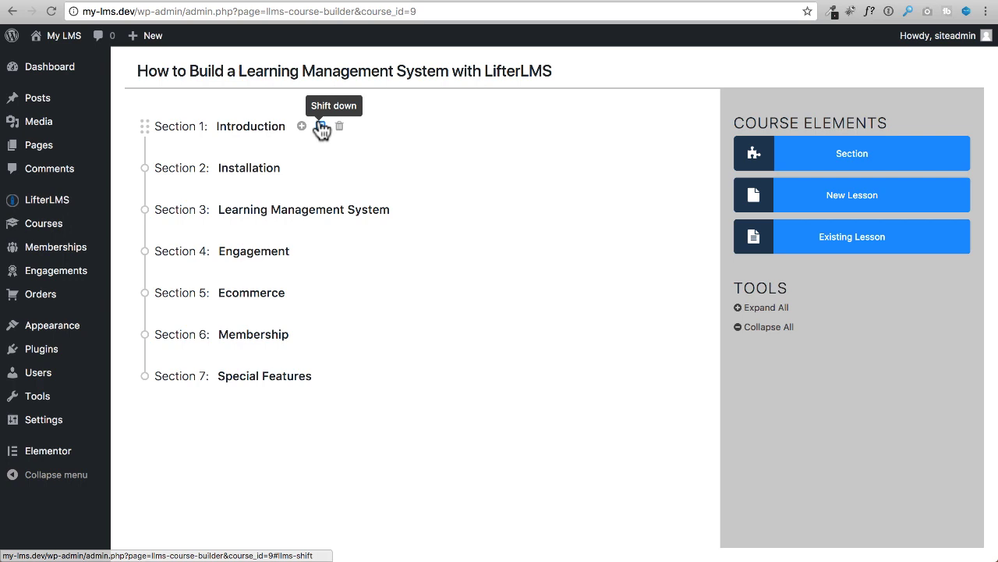
mouse_move(316, 160)
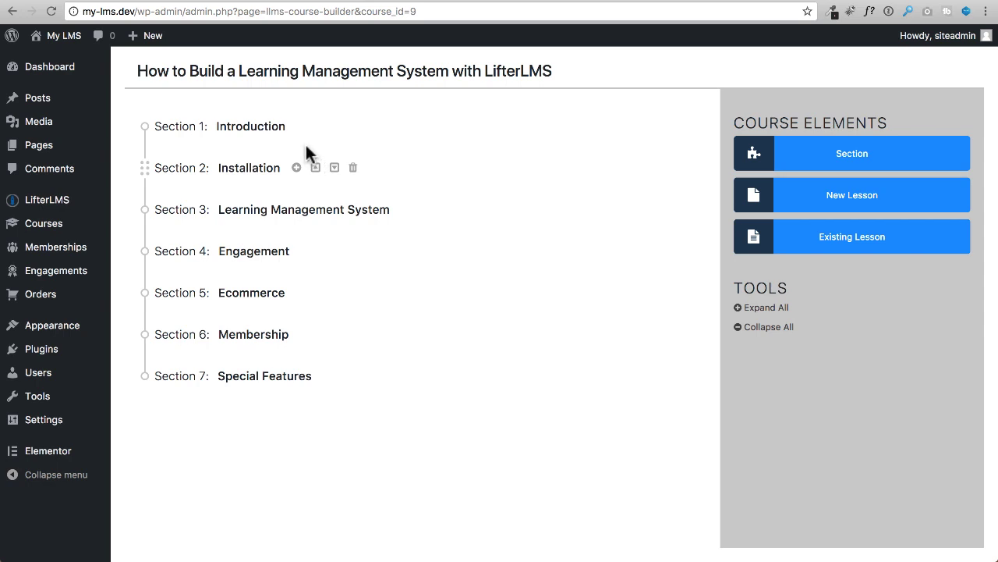
left_click(252, 126)
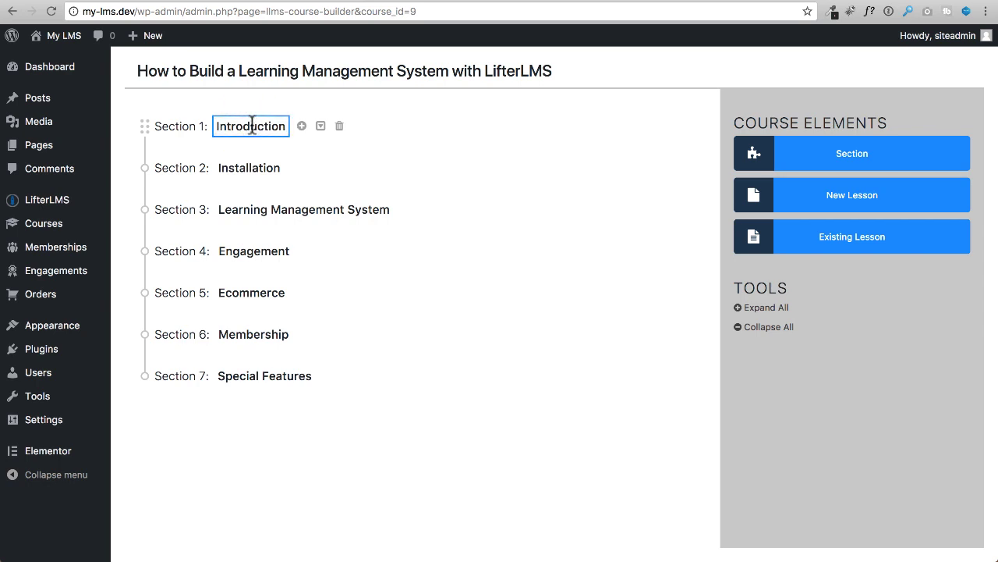
left_click(251, 167)
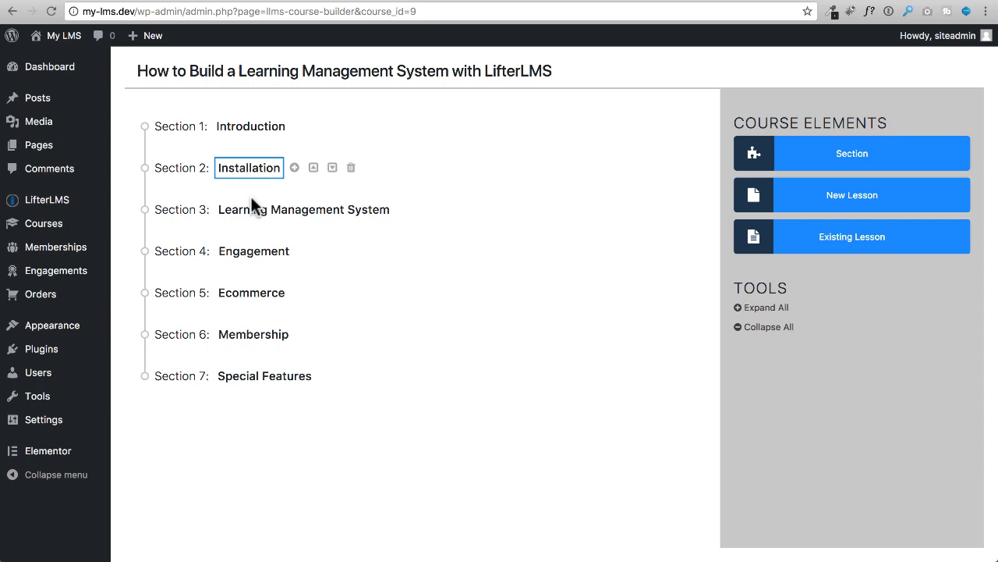
left_click(265, 211)
left_click(259, 252)
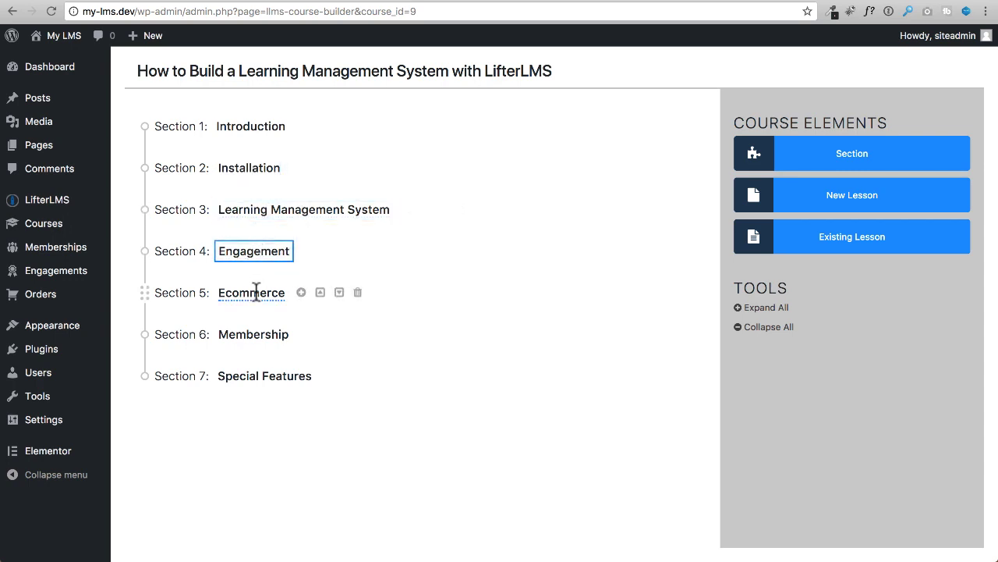
left_click(258, 293)
left_click(258, 333)
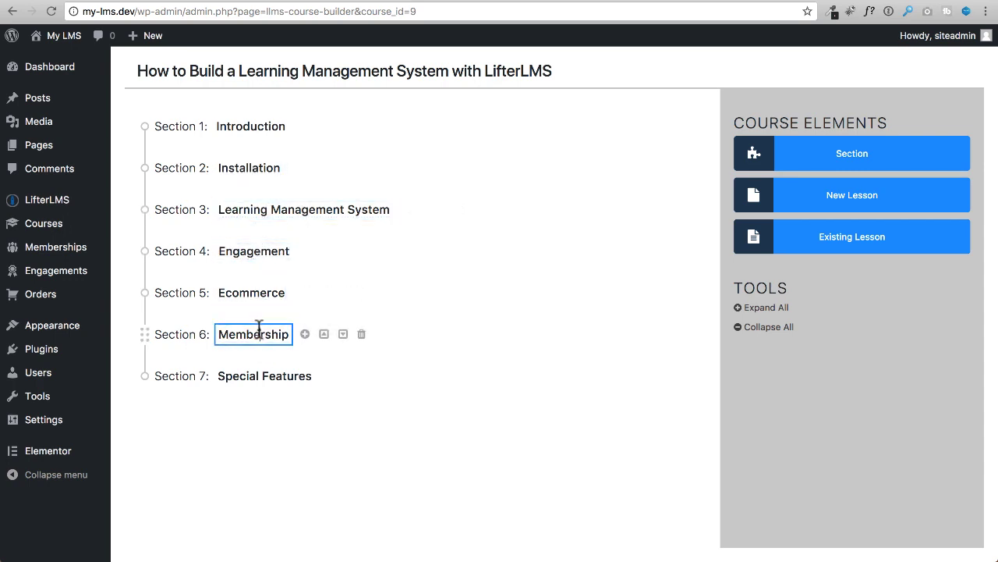
left_click(265, 376)
left_click(352, 427)
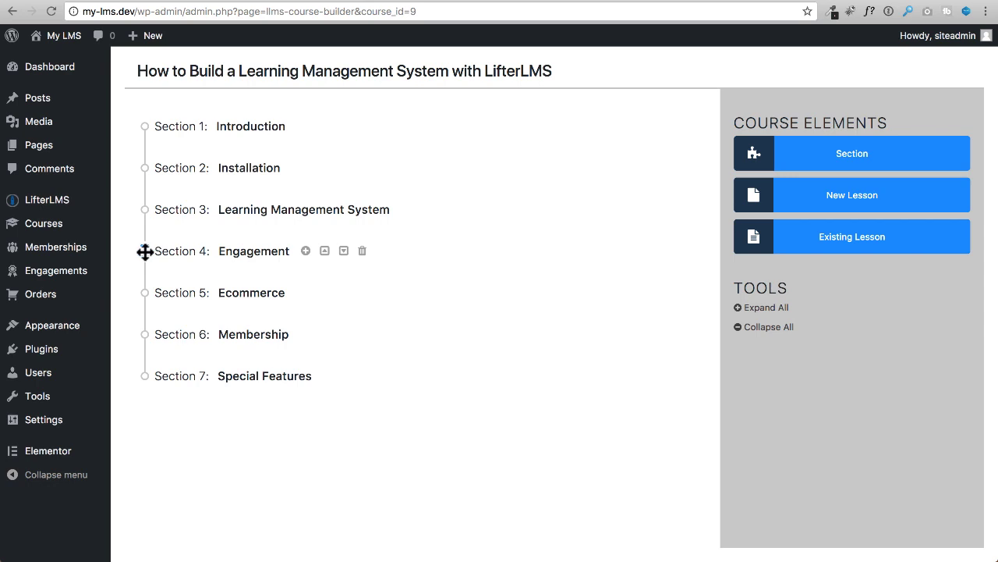
left_click_drag(145, 251, 147, 211)
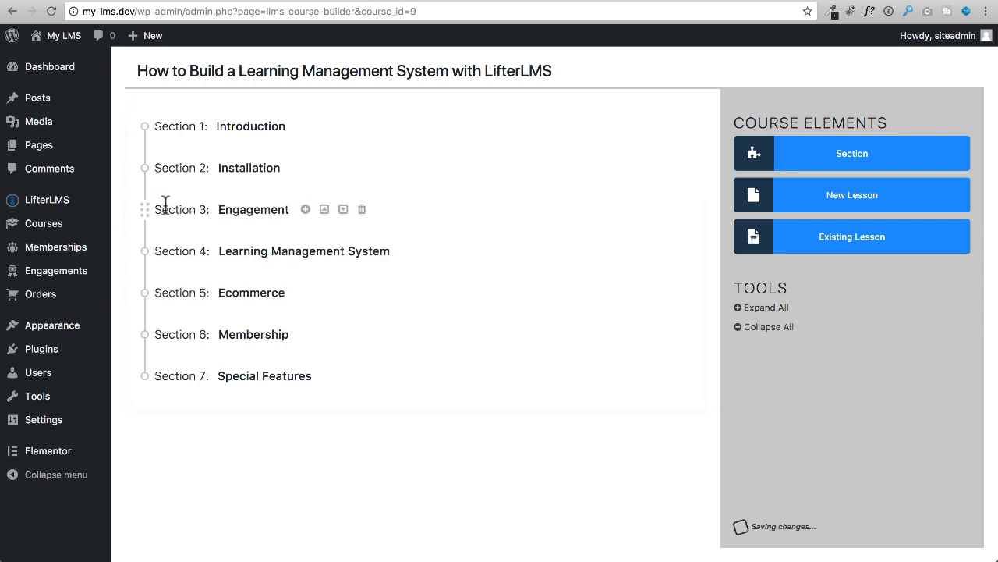
left_click(343, 210)
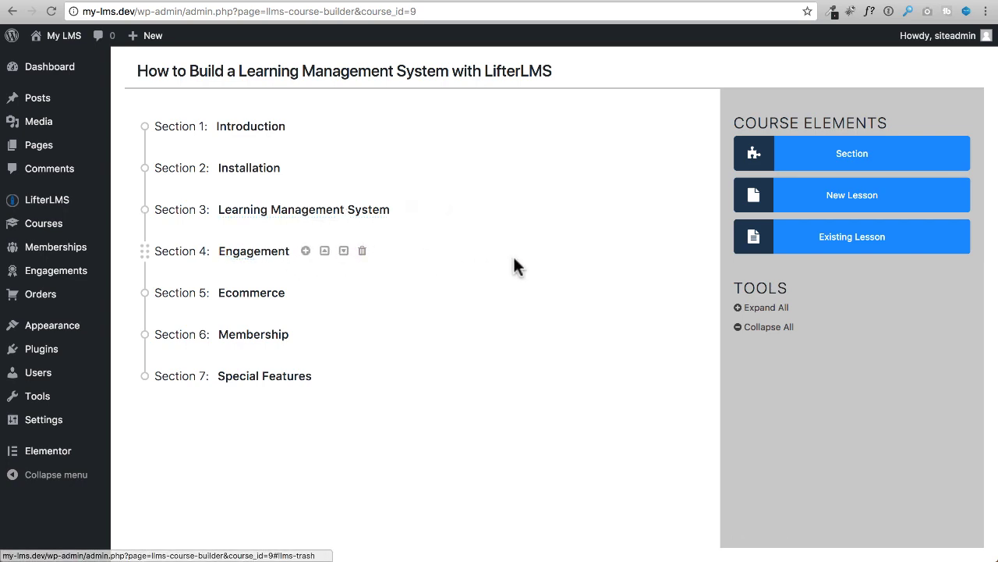
left_click(756, 314)
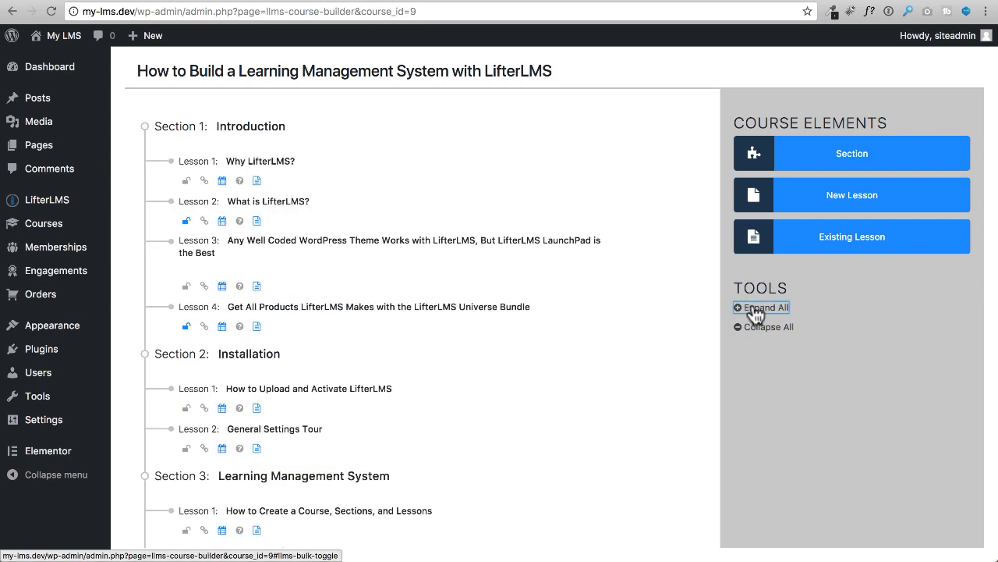
left_click(754, 330)
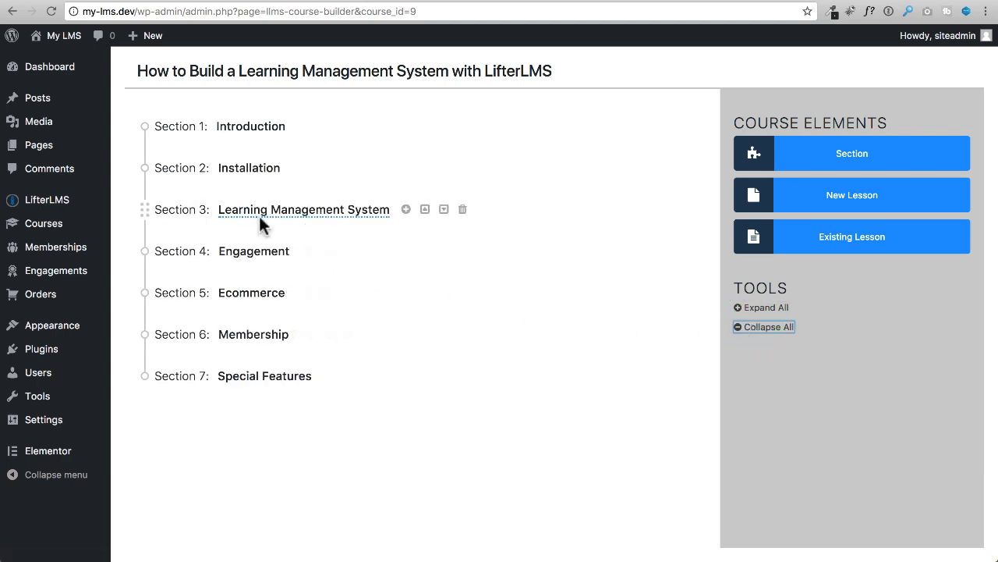
left_click(763, 308)
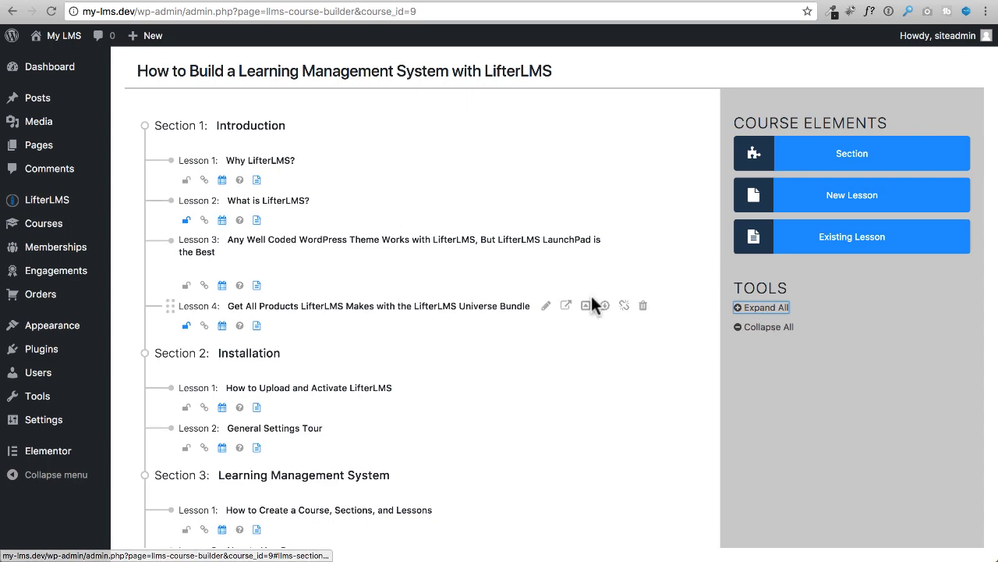
scroll(593, 301, "down", 10)
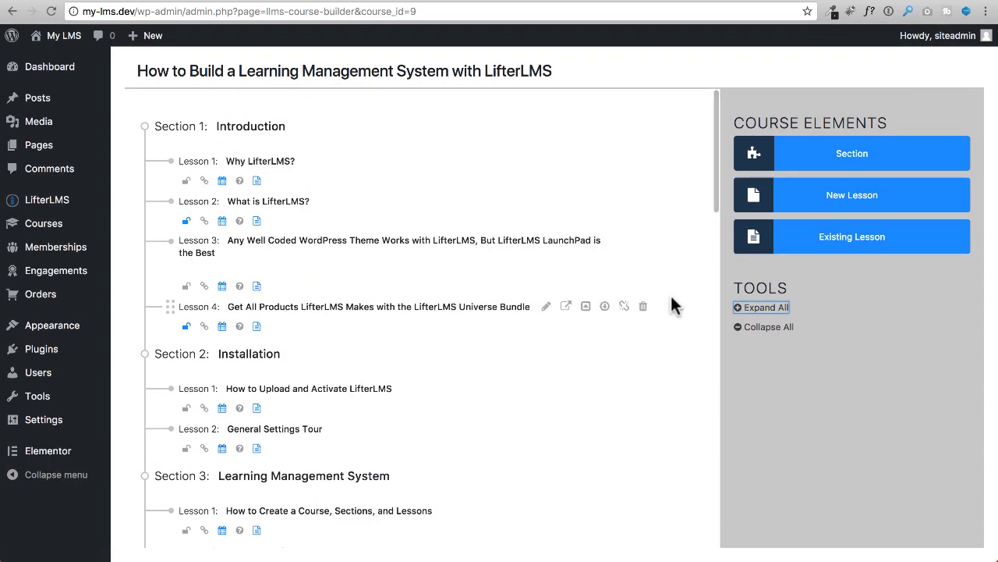
left_click(756, 328)
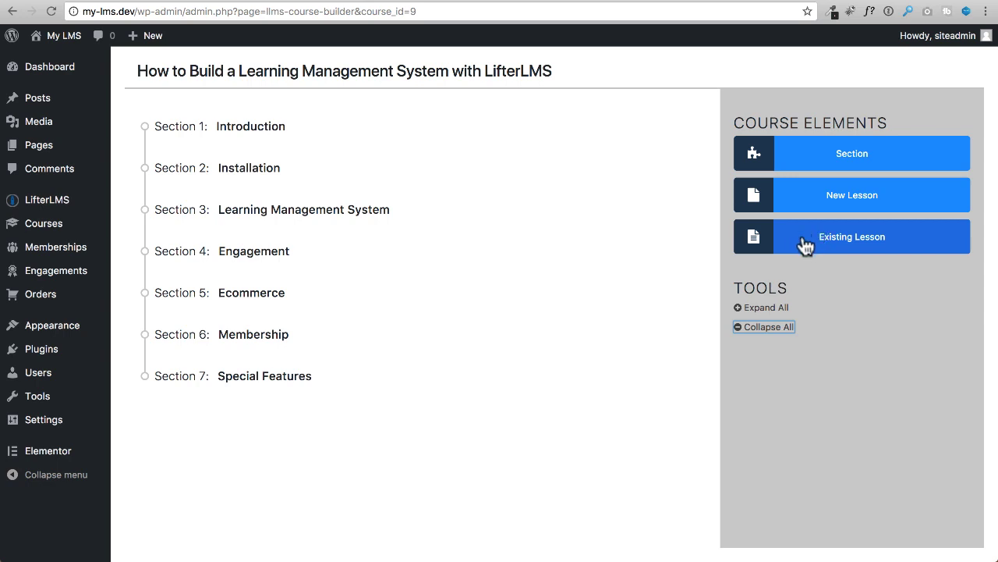
Step: Add Section 8: New Section at the end of the course and give it a New Lesson
left_click(828, 164)
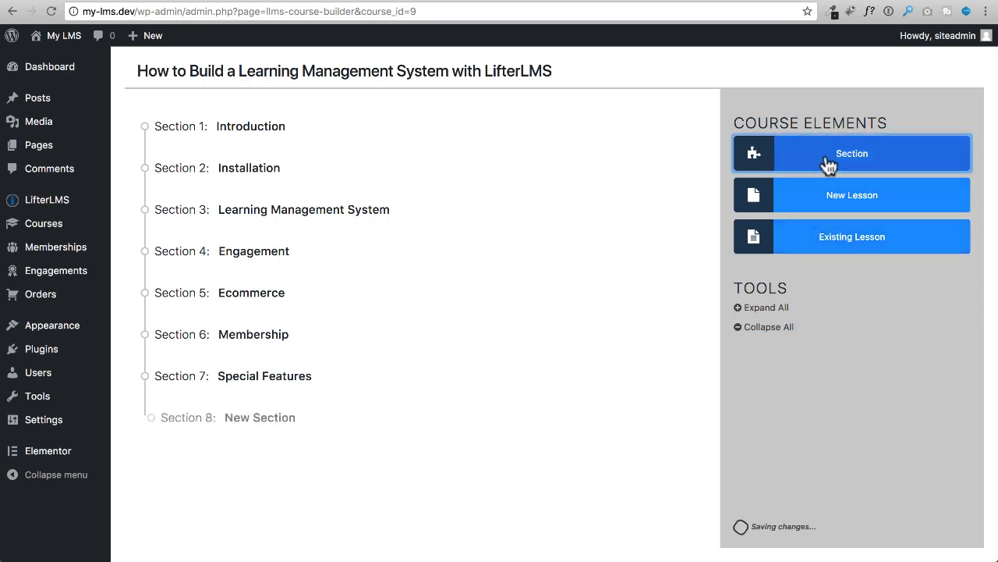
left_click(260, 417)
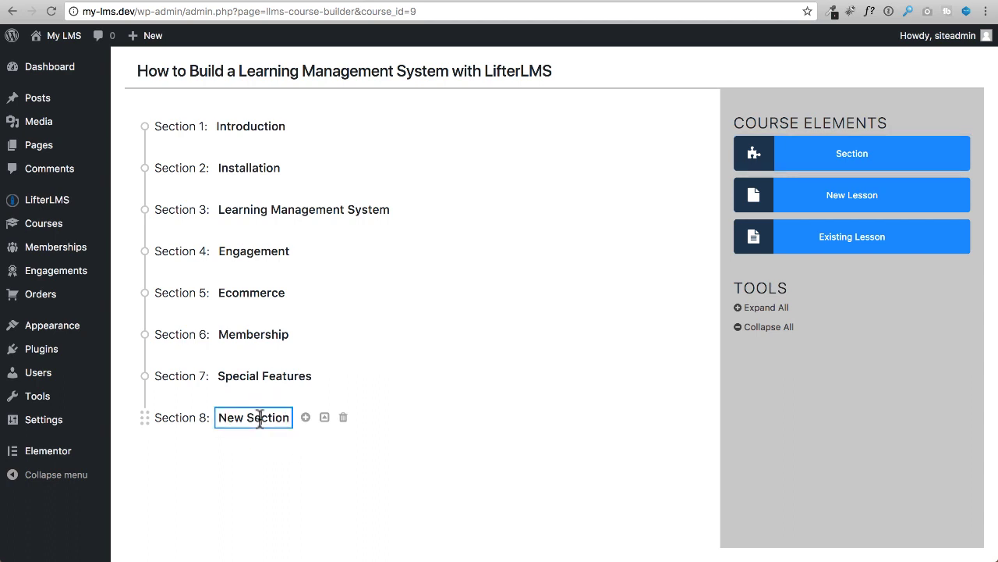
left_click(421, 453)
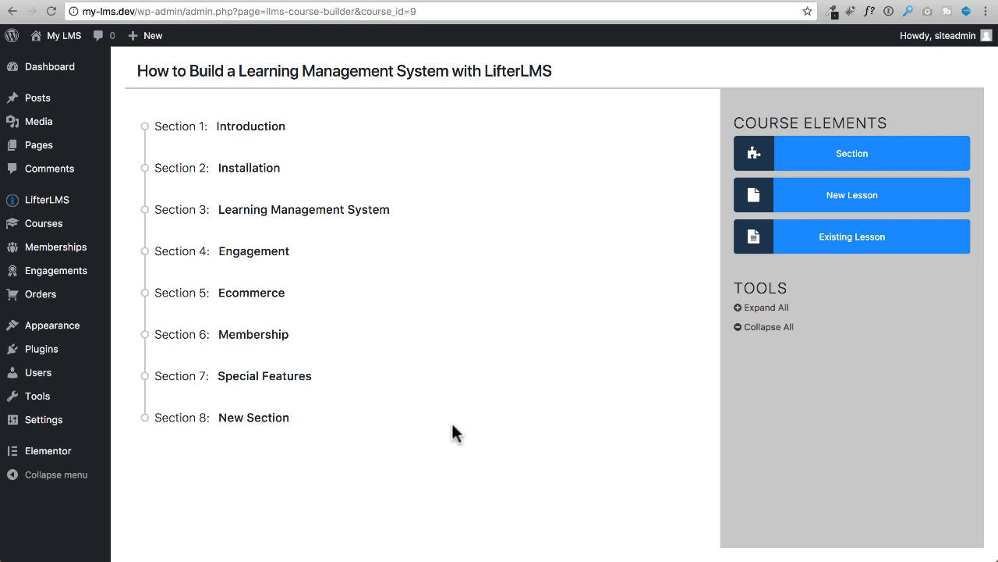
left_click(838, 213)
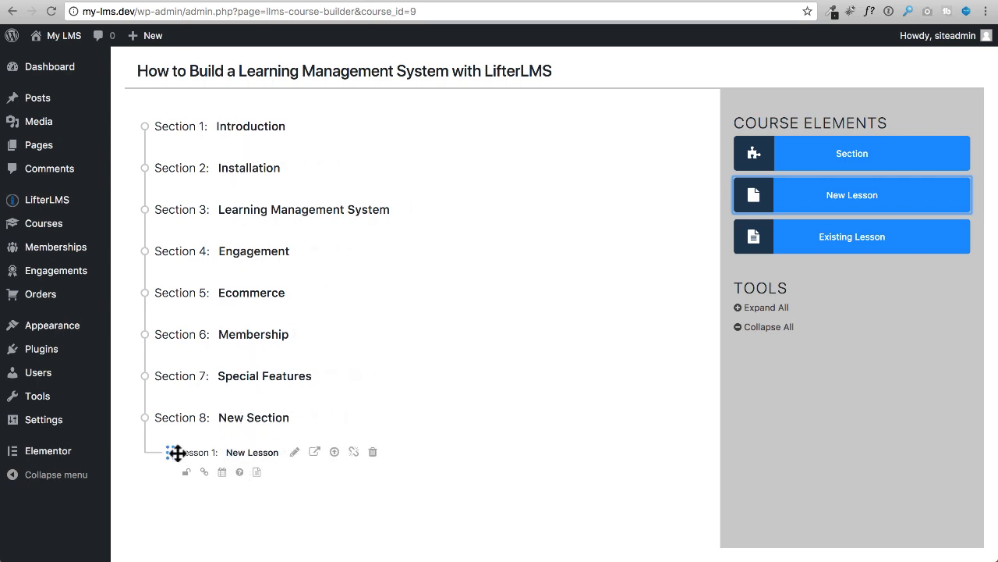
Step: Drag the New Lesson from Section 8 into Introduction, below Lesson 4, as Lesson 5
left_click_drag(172, 452, 224, 175)
left_click_drag(224, 273, 225, 313)
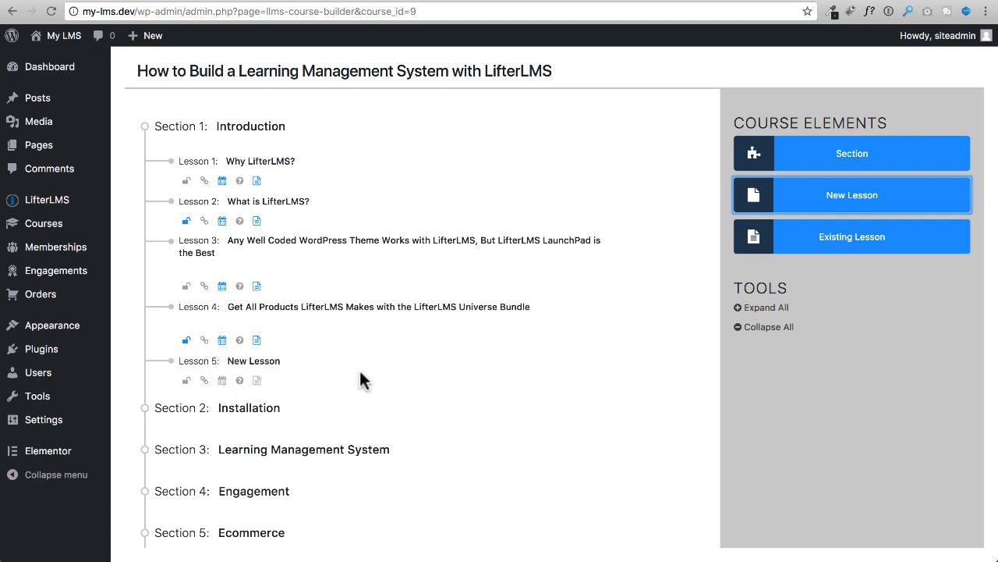
mouse_move(373, 378)
left_click(710, 2)
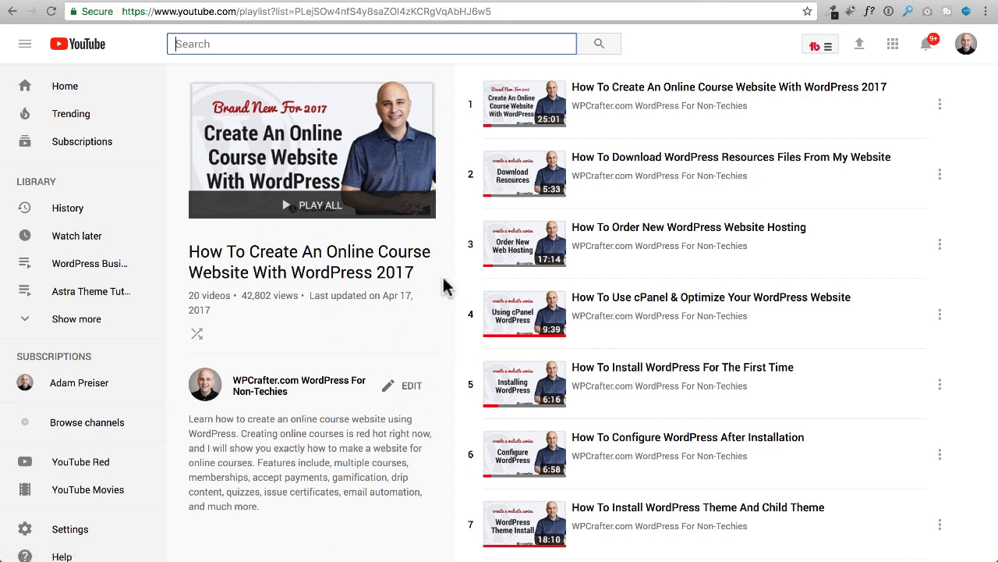
left_click(878, 2)
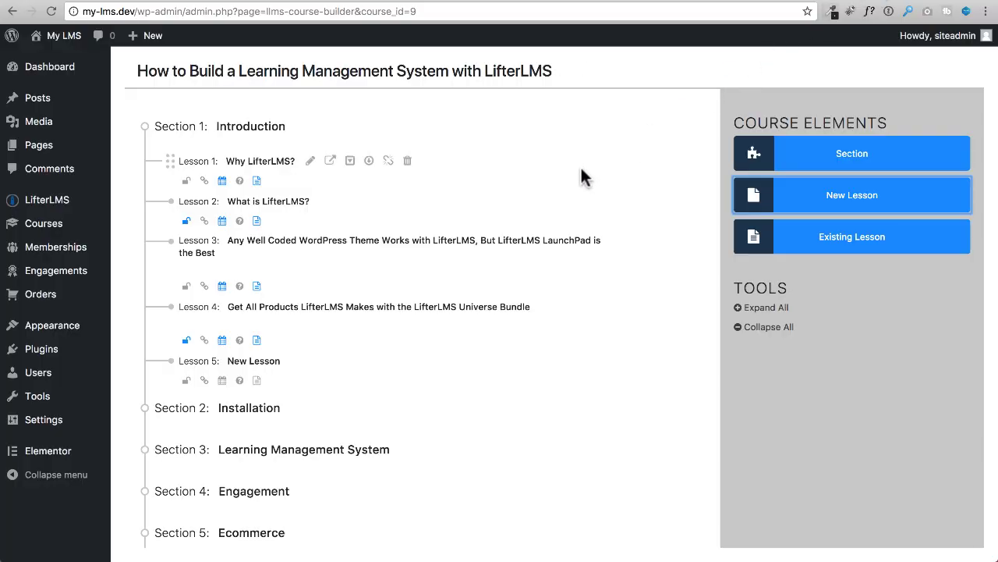